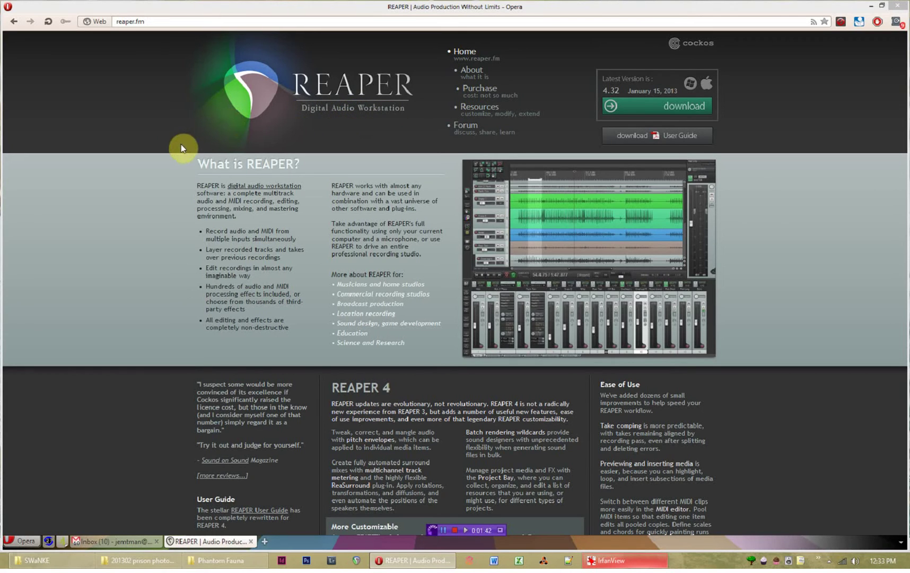
Step: Browse reaper.fm in Opera and go to the REAPER download page
scroll(156, 201, "down", 1)
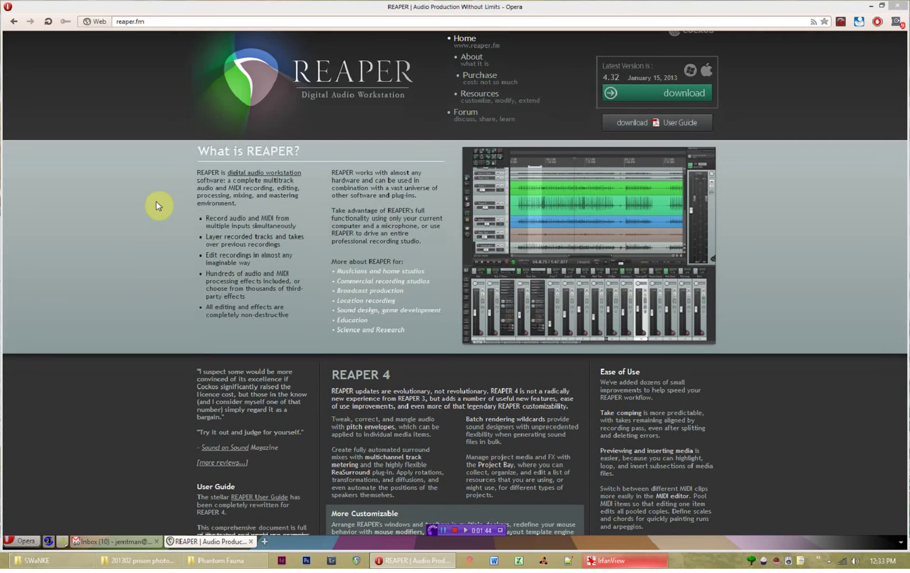
scroll(156, 201, "up", 1)
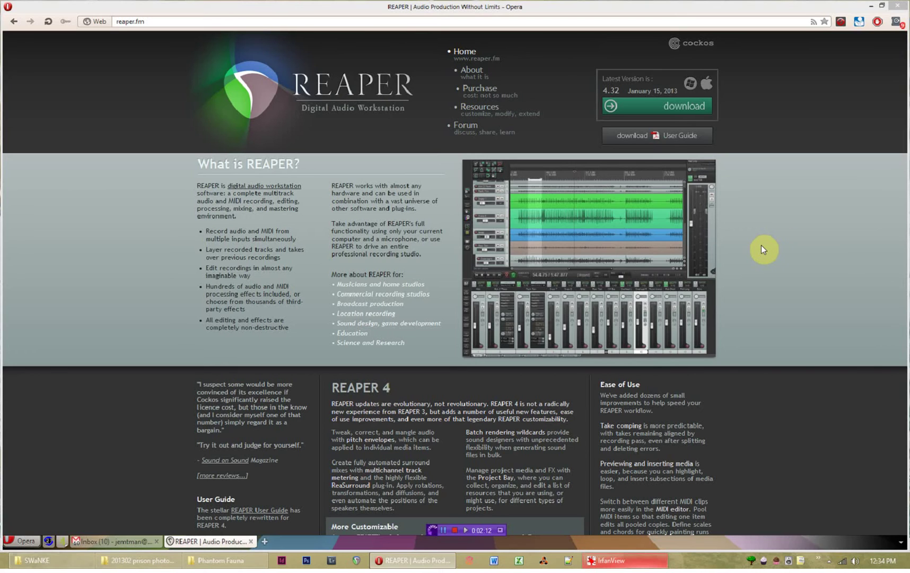
scroll(762, 248, "down", 3)
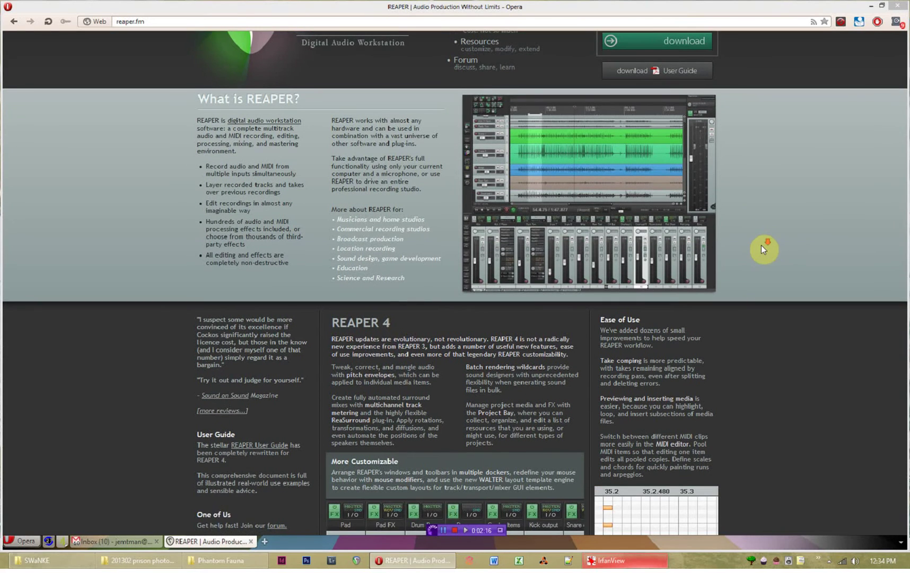
scroll(761, 249, "down", 1)
scroll(762, 249, "down", 5)
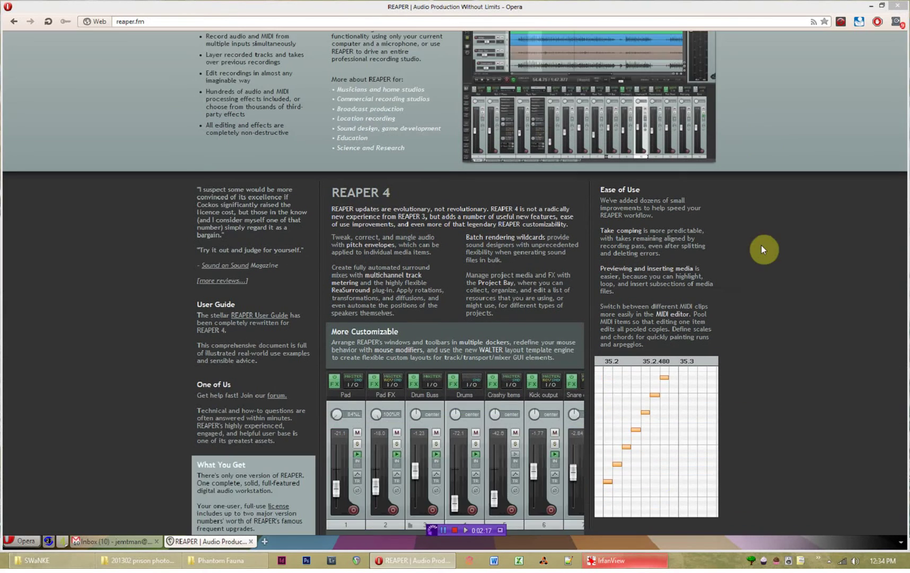
scroll(762, 249, "up", 9)
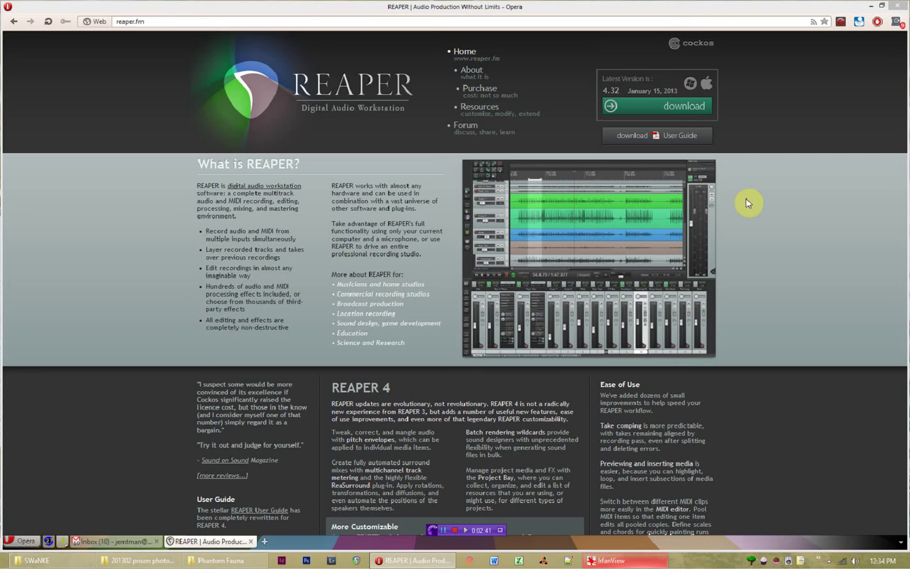
left_click(182, 23)
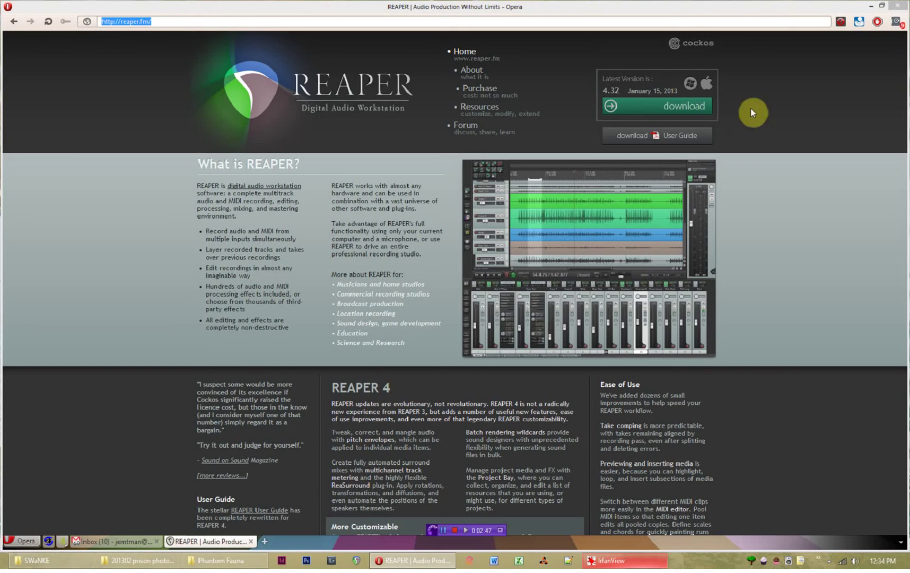
left_click(690, 109)
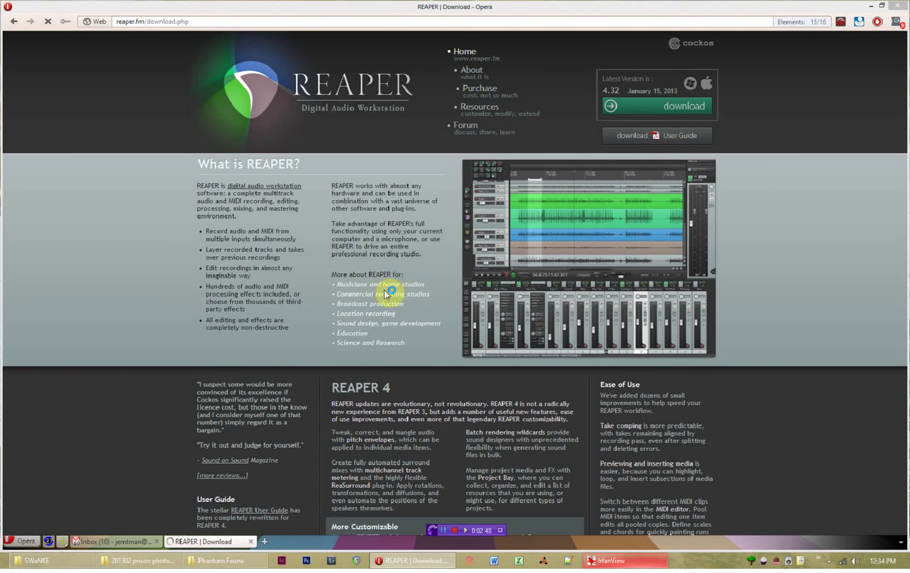
Step: Review the Windows entry's supported versions and 6.5MB installer size, then launch REAPER
scroll(370, 318, "down", 3)
scroll(370, 348, "down", 3)
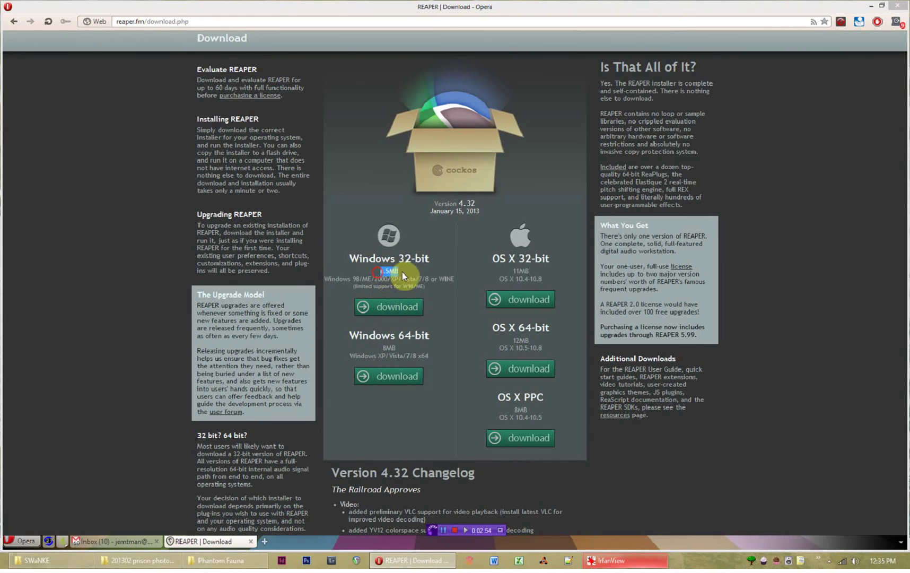
left_click_drag(378, 277, 326, 279)
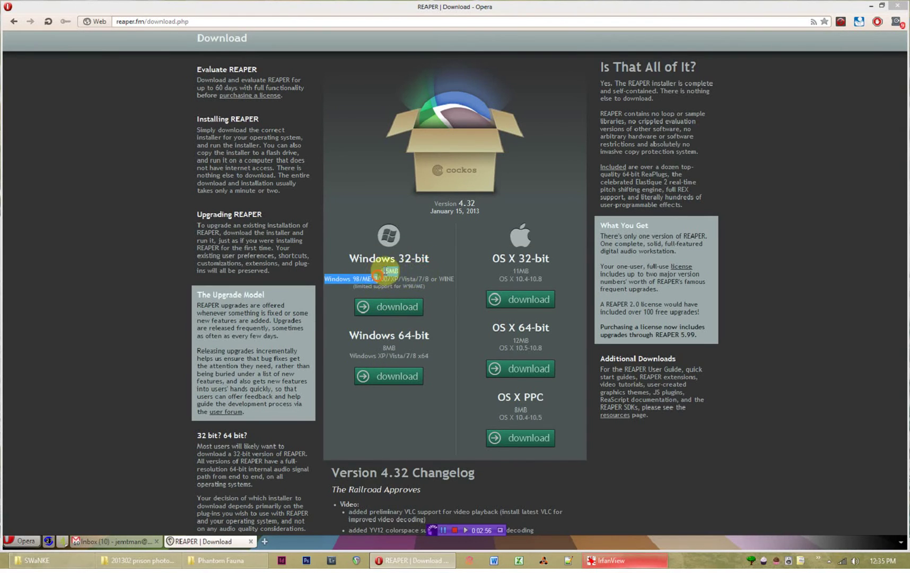
left_click(420, 276)
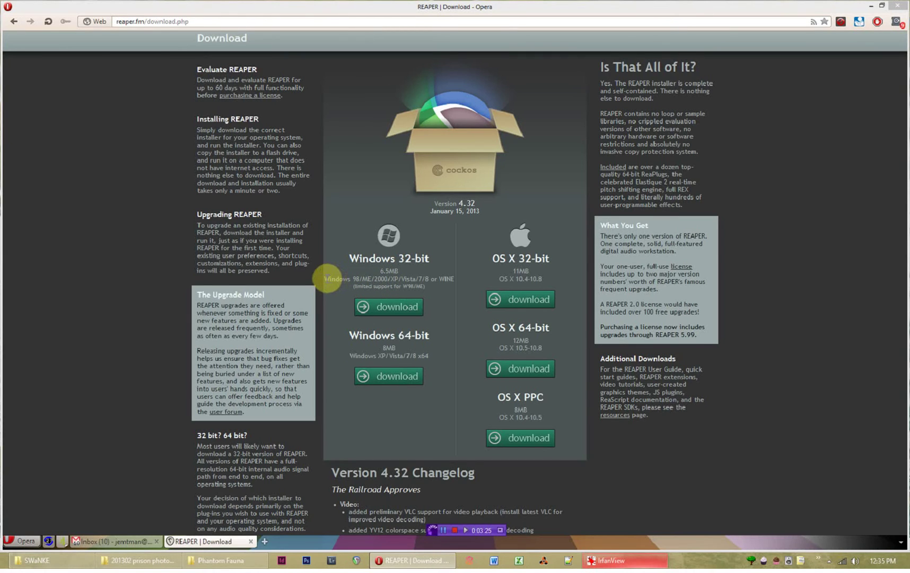
double_click(390, 271)
left_click(418, 277)
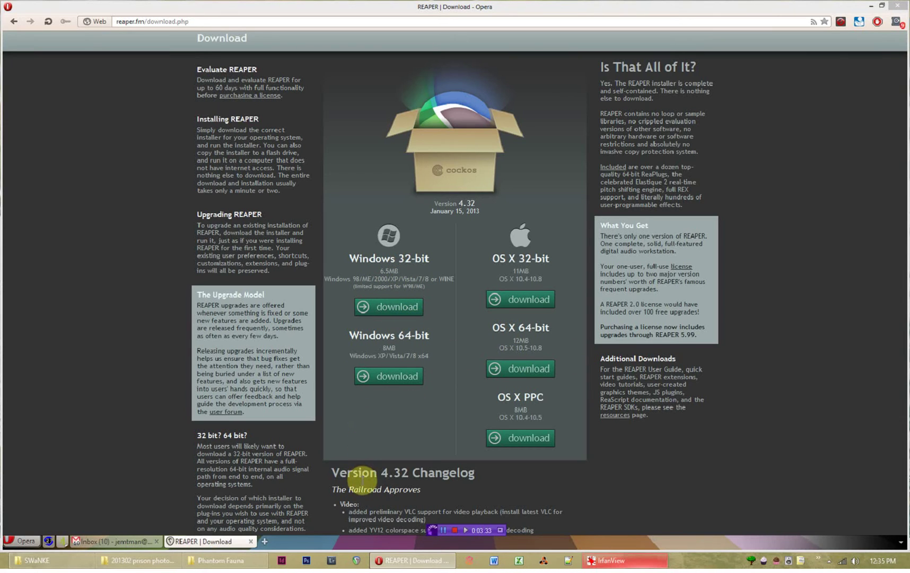
left_click(358, 558)
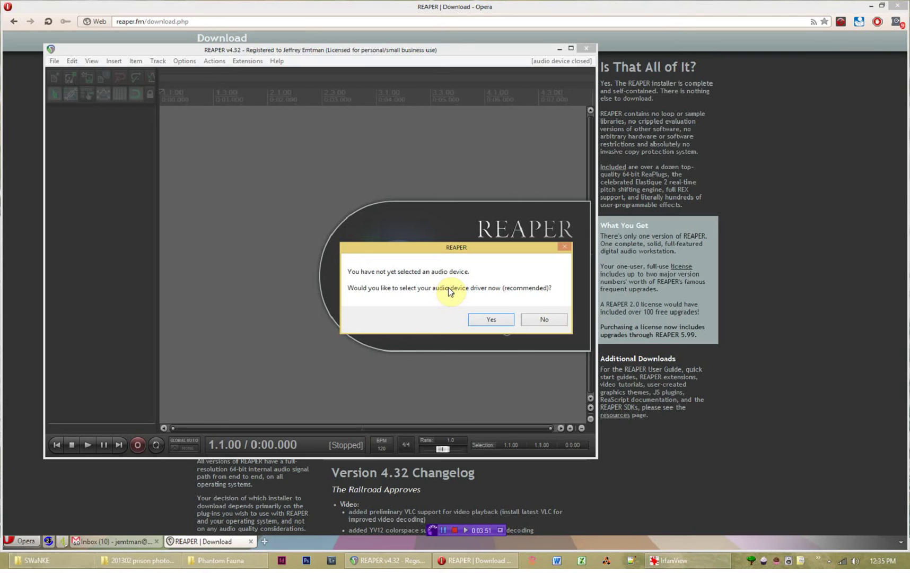
Step: Accept the audio device prompt and keep WaveOut with Microsoft Sound Mapper as the audio system
left_click(485, 319)
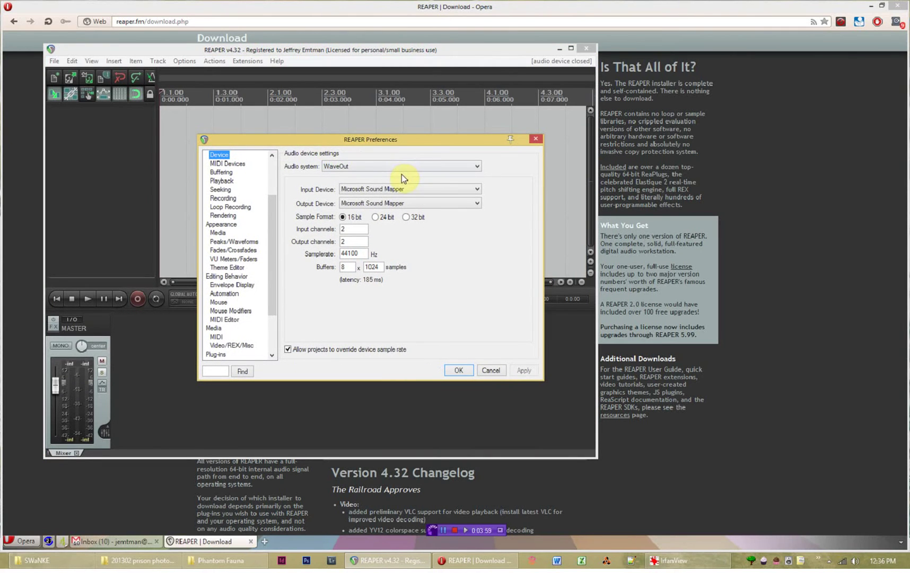
left_click(343, 167)
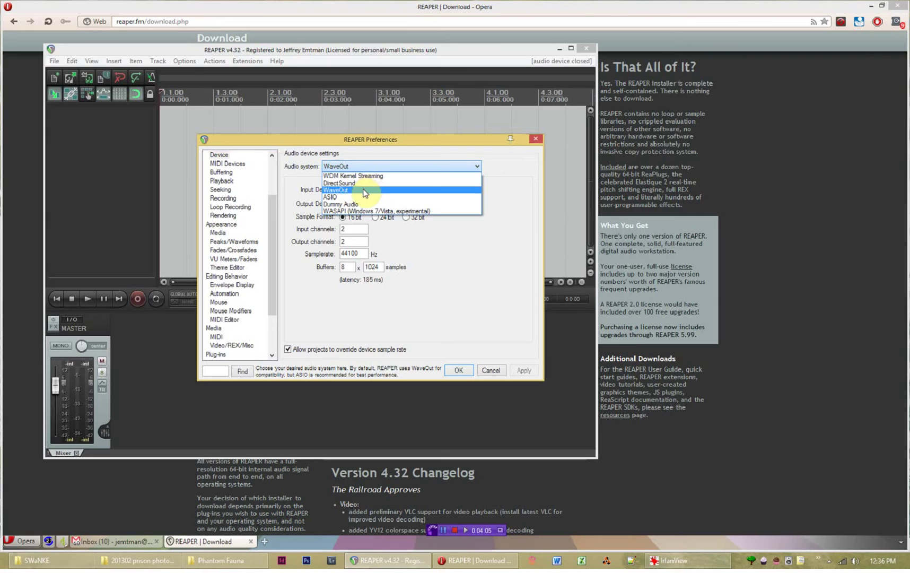
left_click(366, 189)
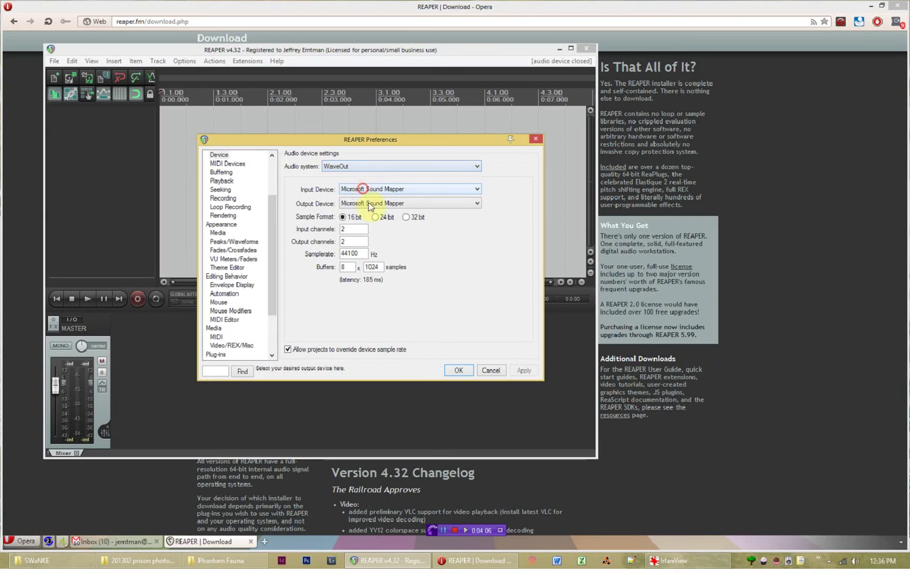
left_click(364, 166)
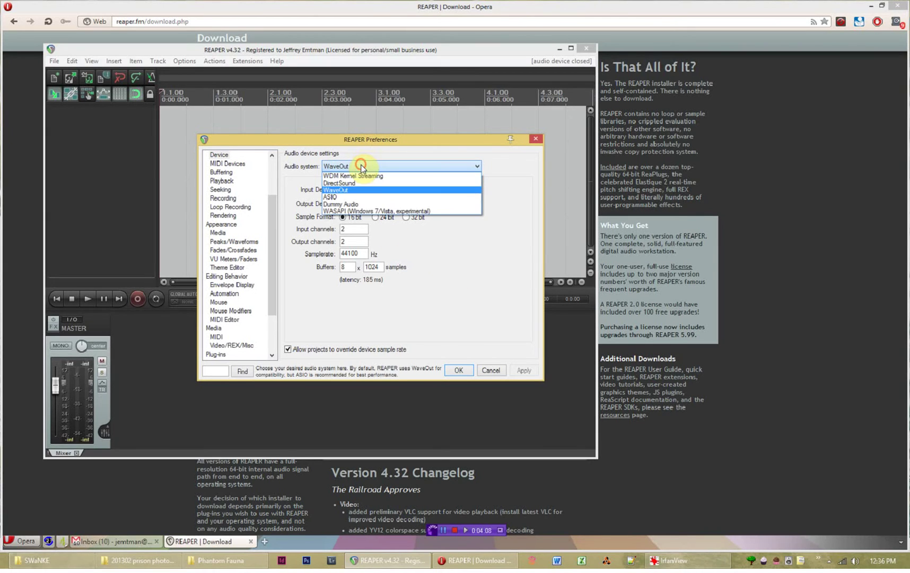
left_click(372, 193)
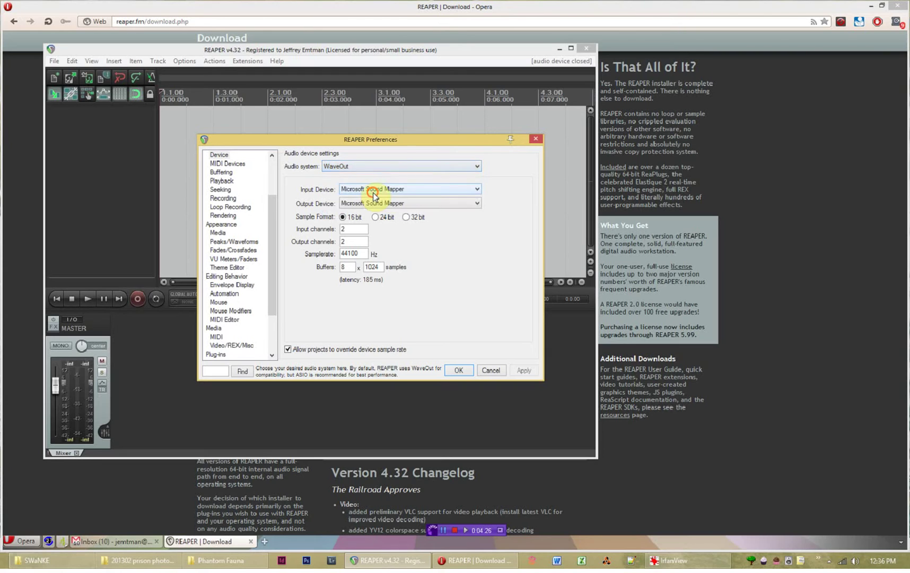
left_click(457, 370)
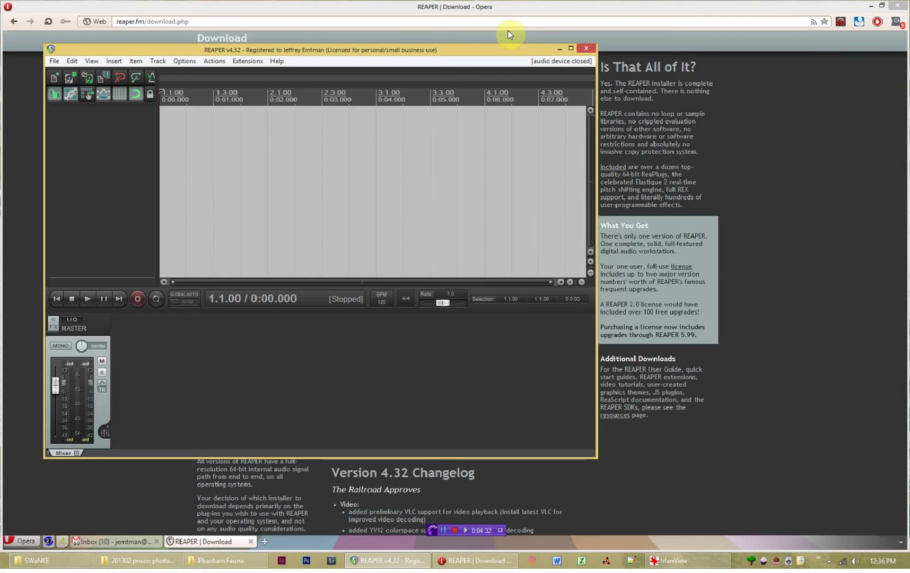
Step: Maximize the REAPER window and review the closed audio device settings in Preferences
left_click(571, 48)
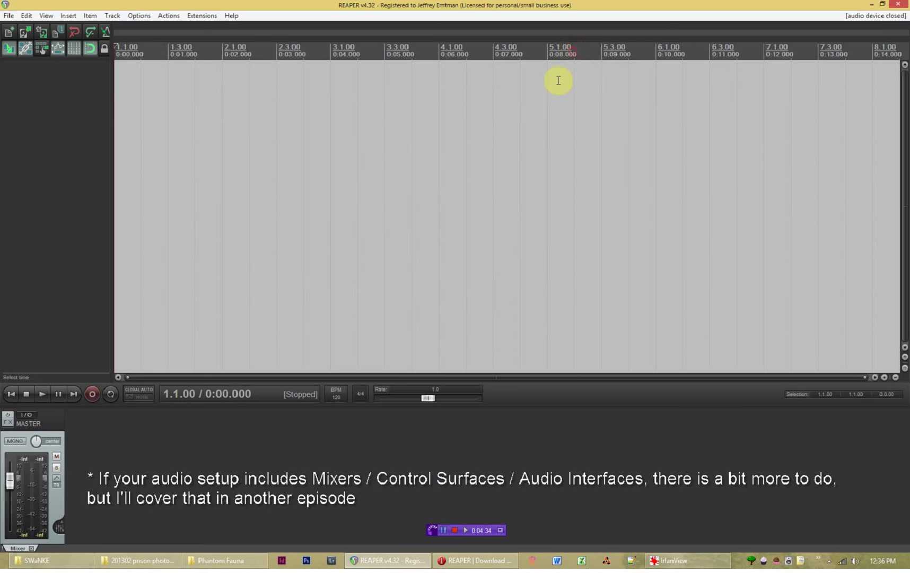
left_click(875, 16)
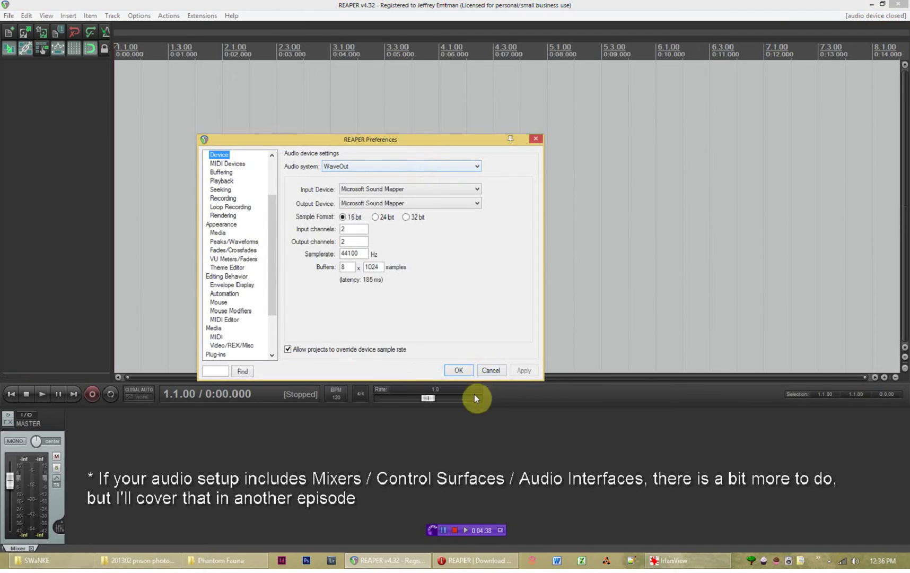
left_click(463, 370)
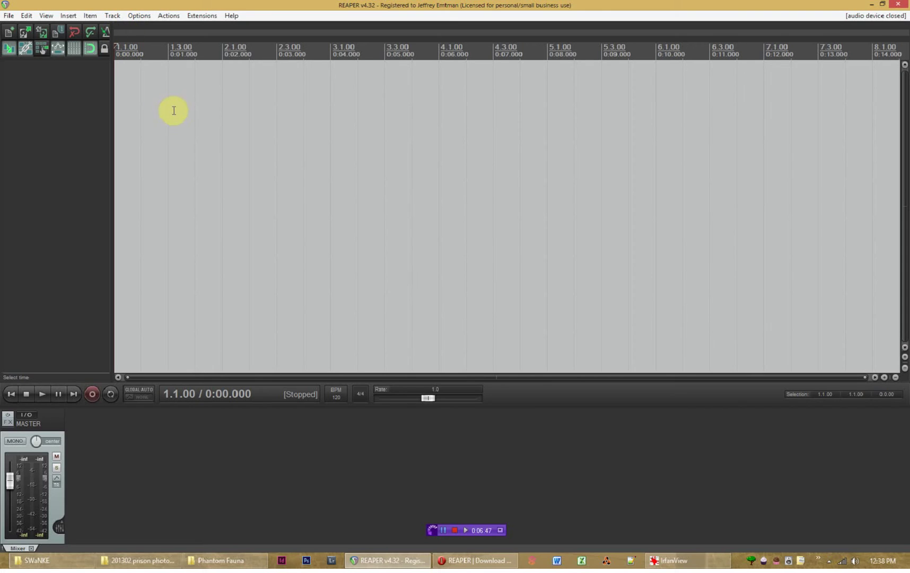
Step: Drag tape sync pete.wav from the prison photography folder into REAPER and make the track taller
left_click(141, 560)
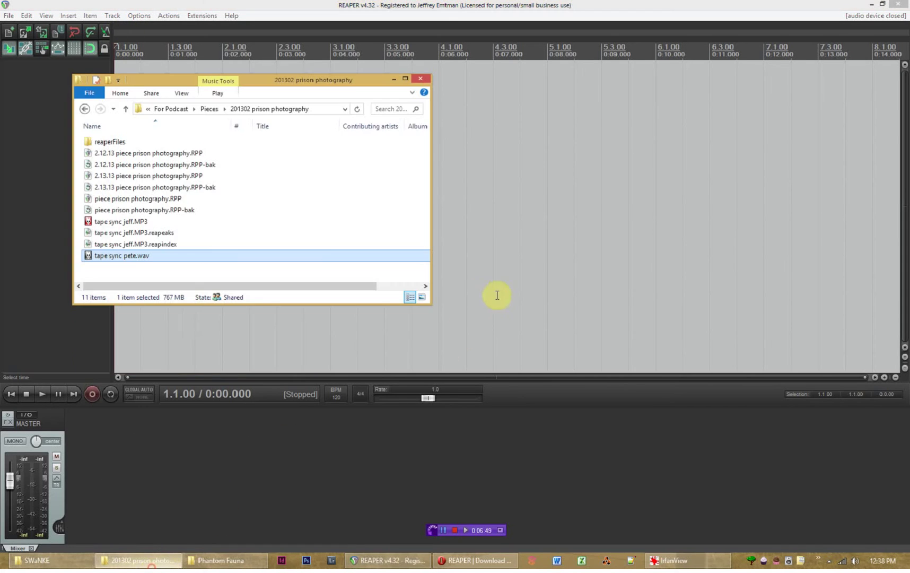
left_click_drag(172, 83, 674, 60)
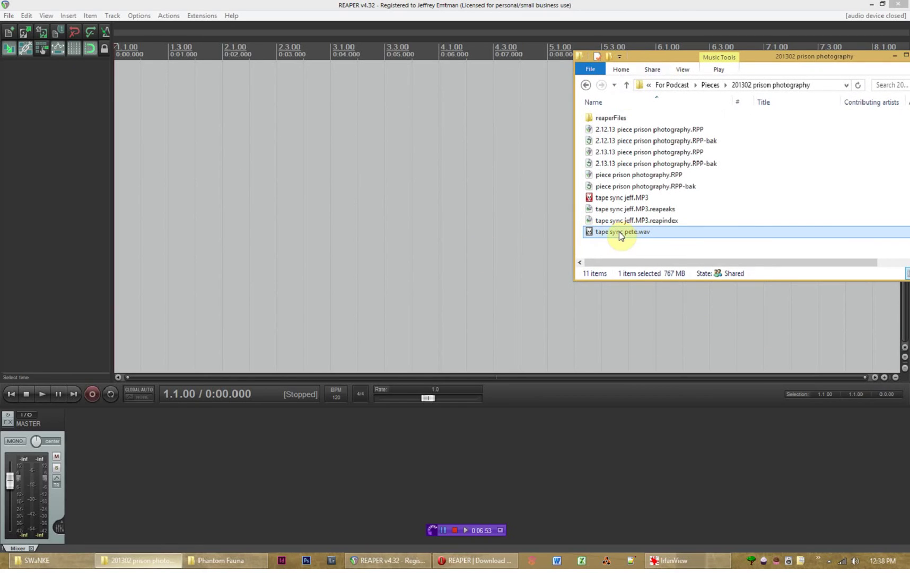
left_click_drag(619, 232, 143, 76)
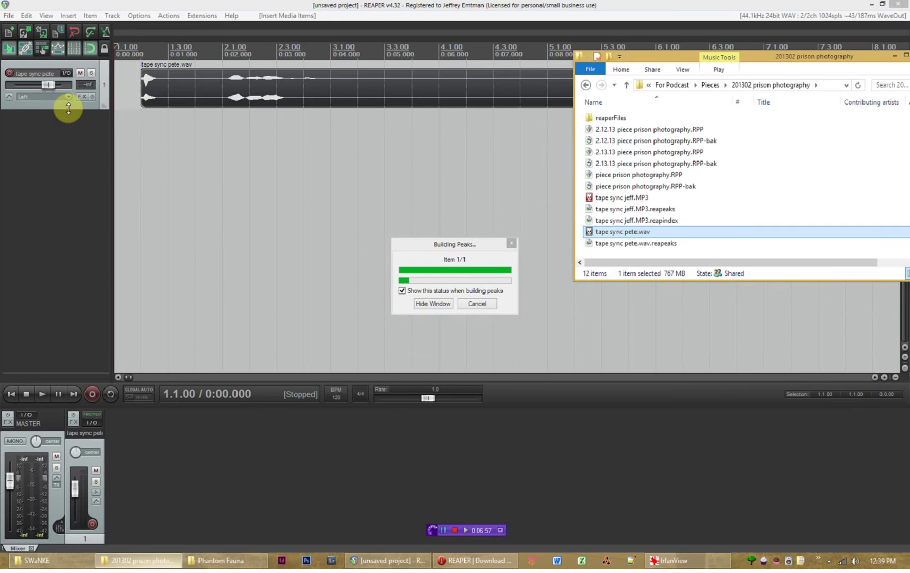
left_click_drag(67, 110, 101, 251)
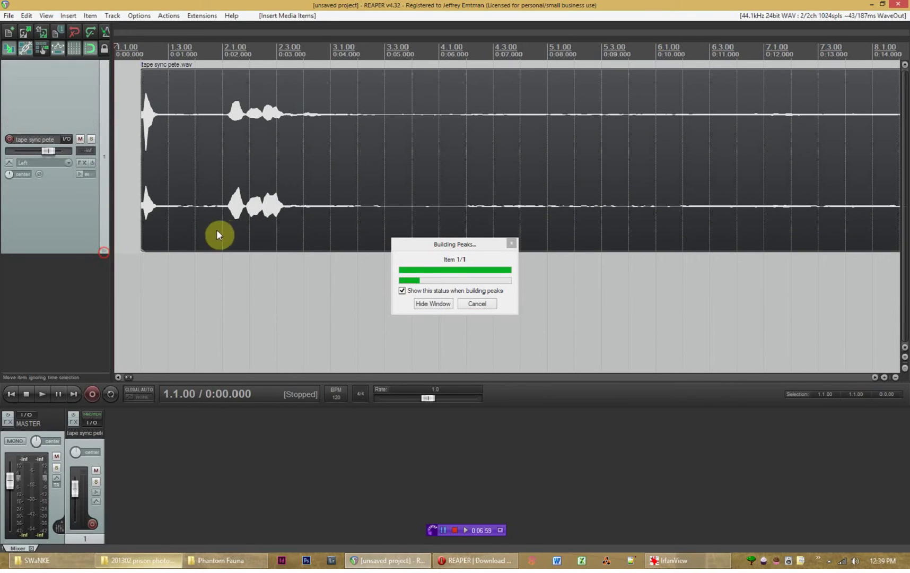
Step: Let the peaks finish building, zoom out to the whole recording, and bring up the project folder
left_click_drag(469, 239, 429, 132)
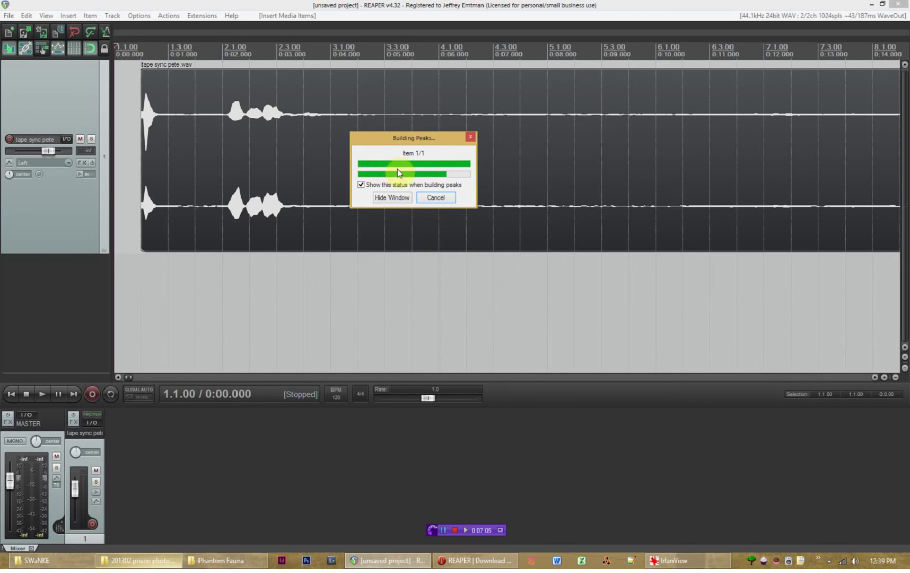
scroll(345, 264, "down", 5)
scroll(332, 249, "down", 3)
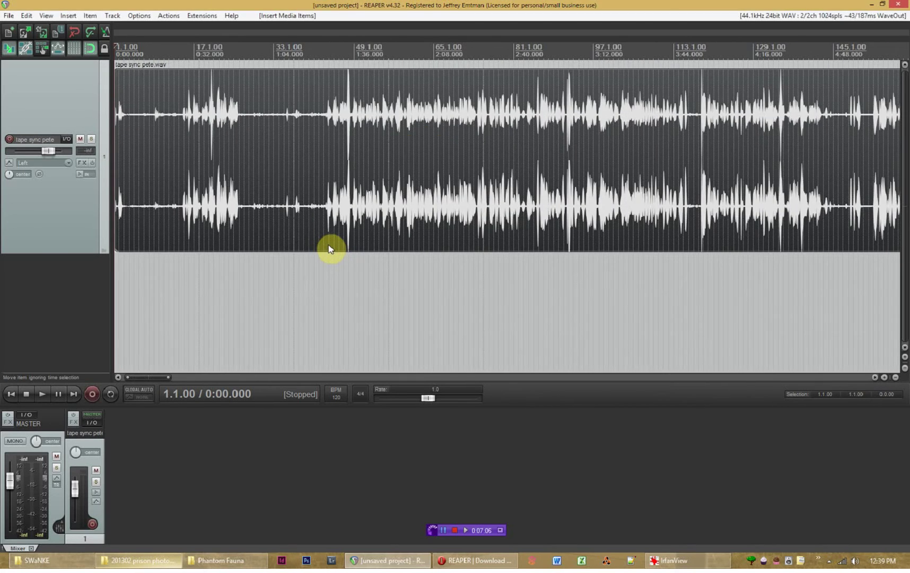
scroll(330, 249, "down", 2)
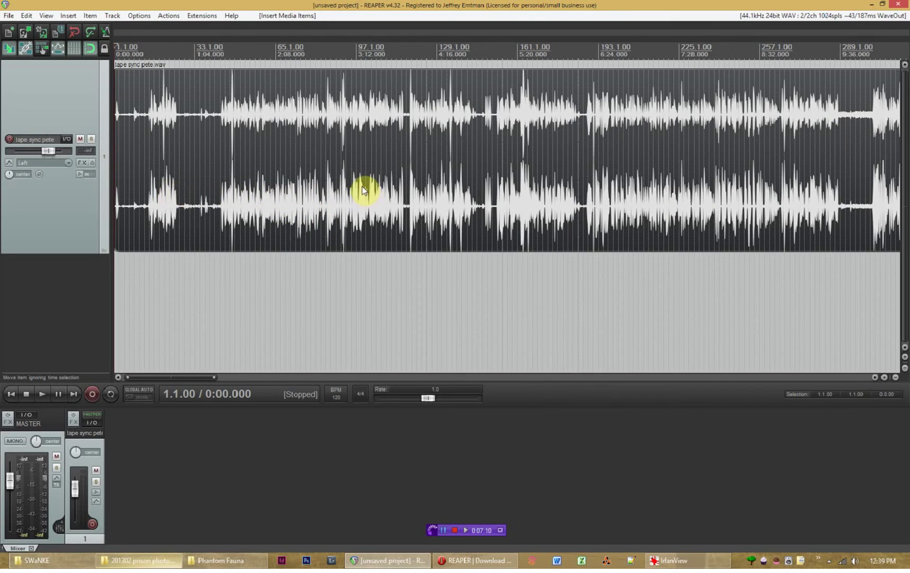
scroll(352, 194, "down", 1)
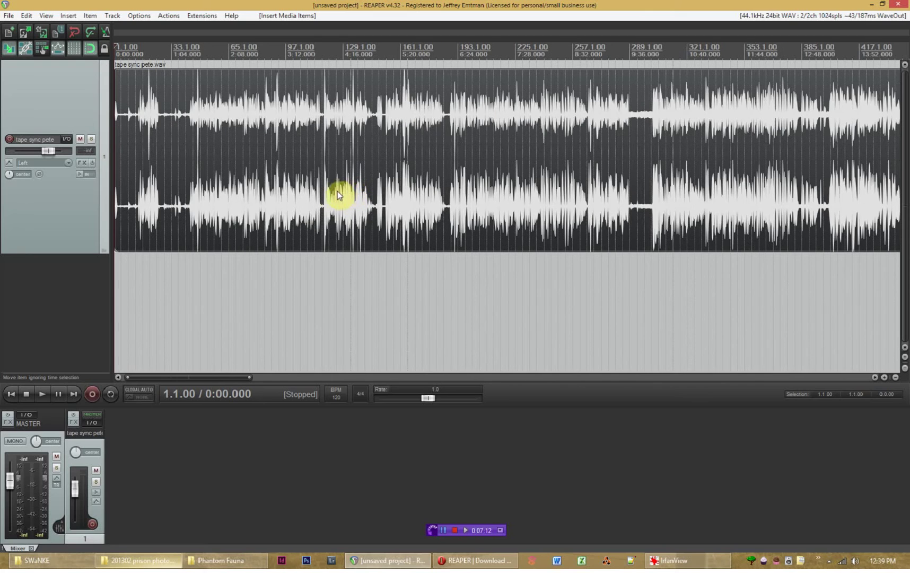
scroll(188, 154, "down", 3)
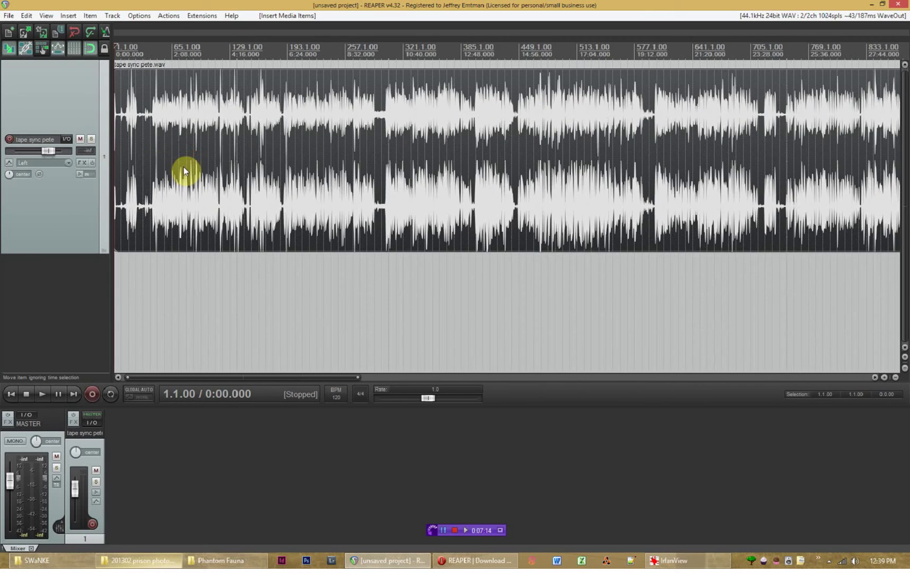
scroll(188, 166, "down", 3)
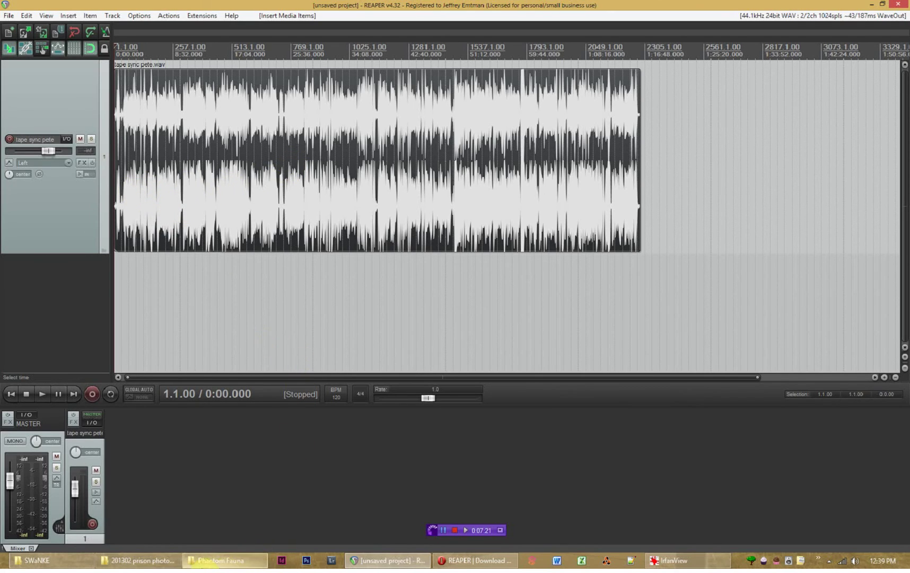
left_click(137, 560)
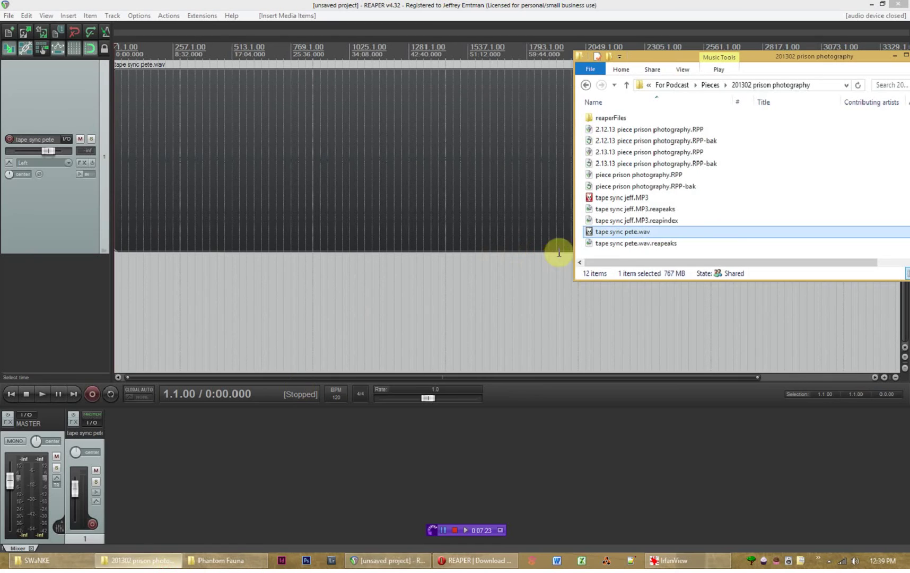
Step: Check the tape sync pete.wav.reapeaks file, then zoom in on the track's waveform in REAPER
left_click(636, 245)
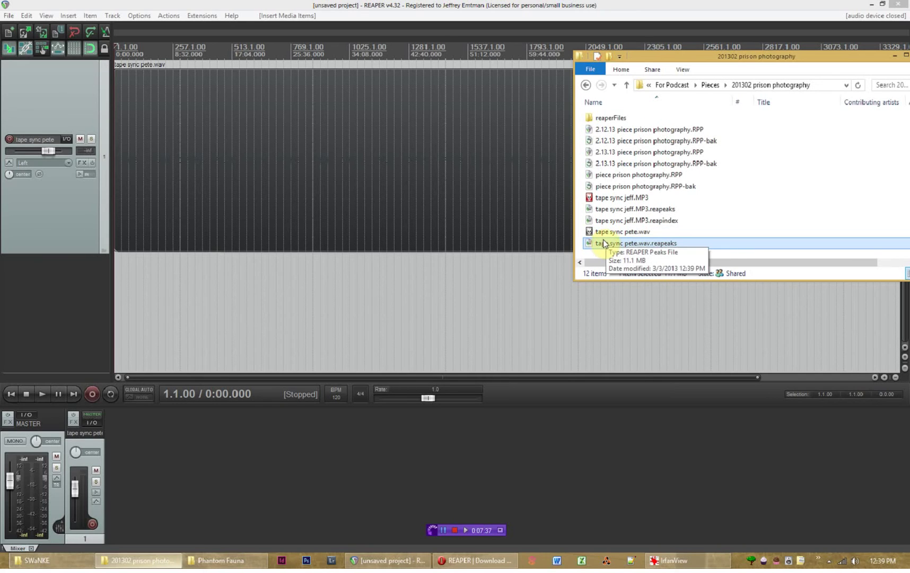
left_click(176, 246)
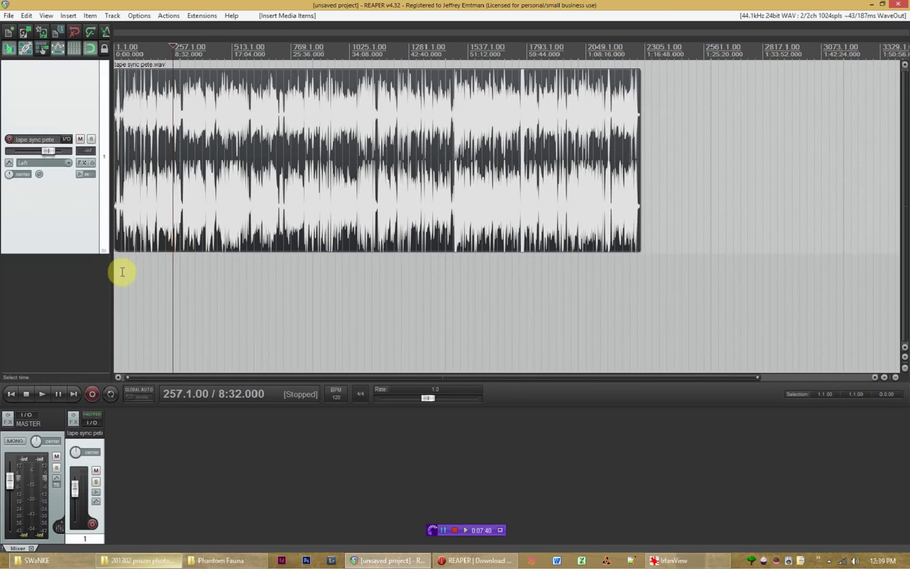
scroll(121, 271, "up", 2)
scroll(201, 223, "up", 1)
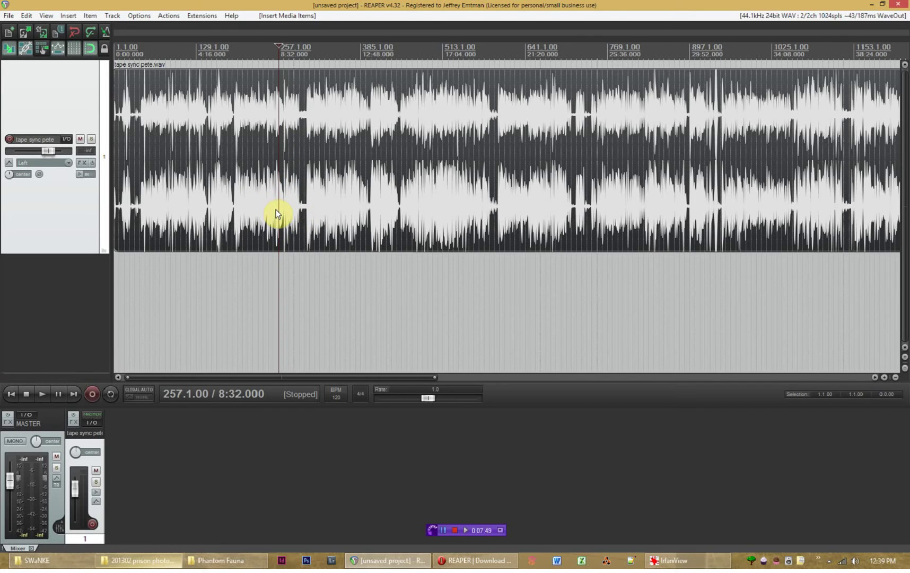
Step: Select the tape sync pete.wav item, set the edit position to 6:40, zoom in, and play
left_click(175, 205)
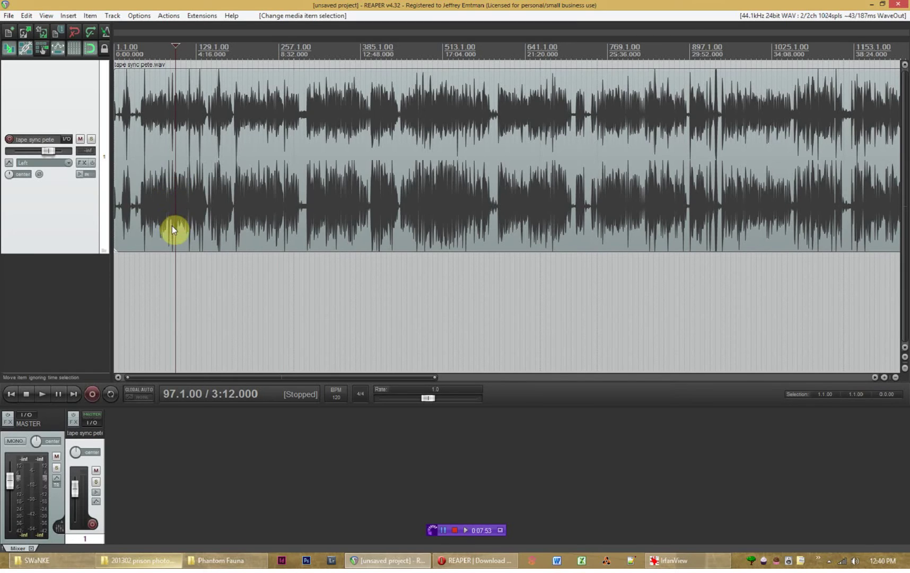
left_click(361, 278)
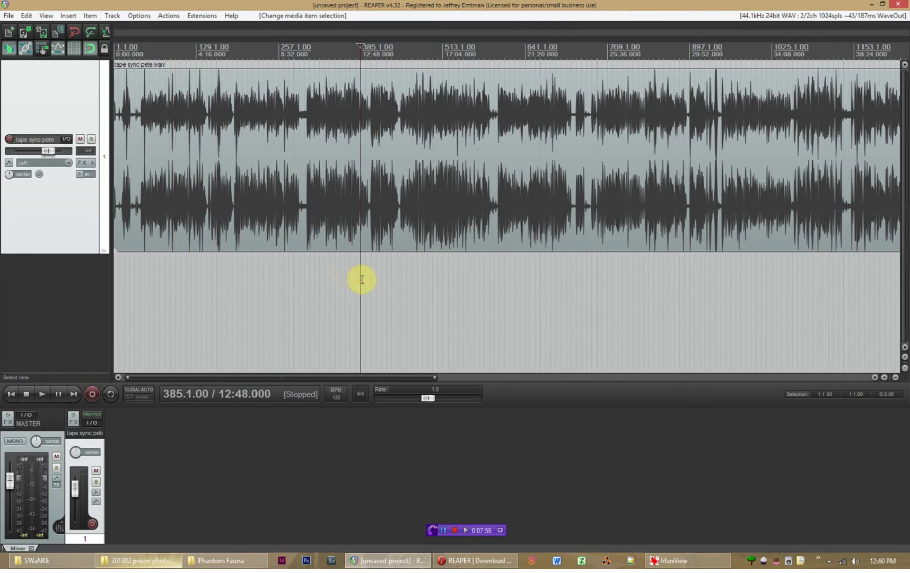
left_click(243, 277)
scroll(228, 198, "up", 2)
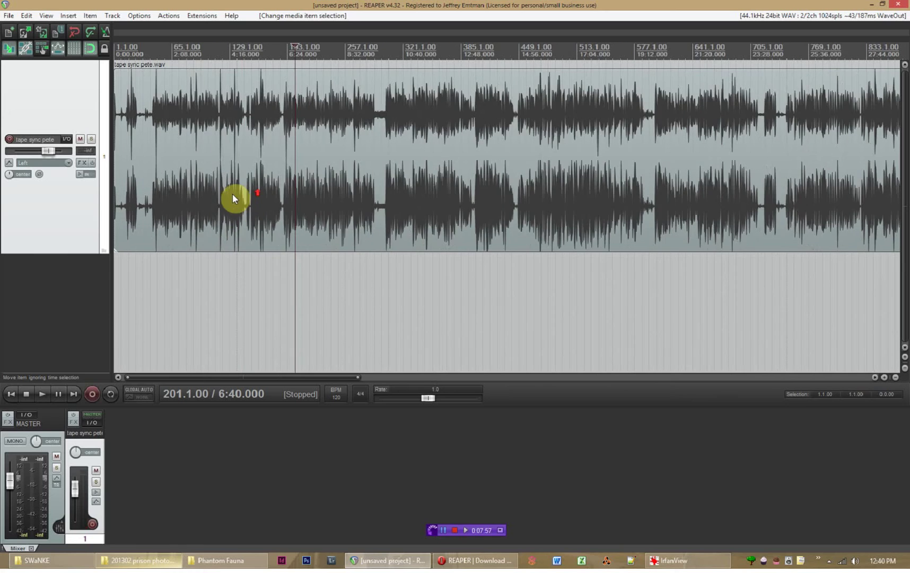
scroll(287, 199, "up", 6)
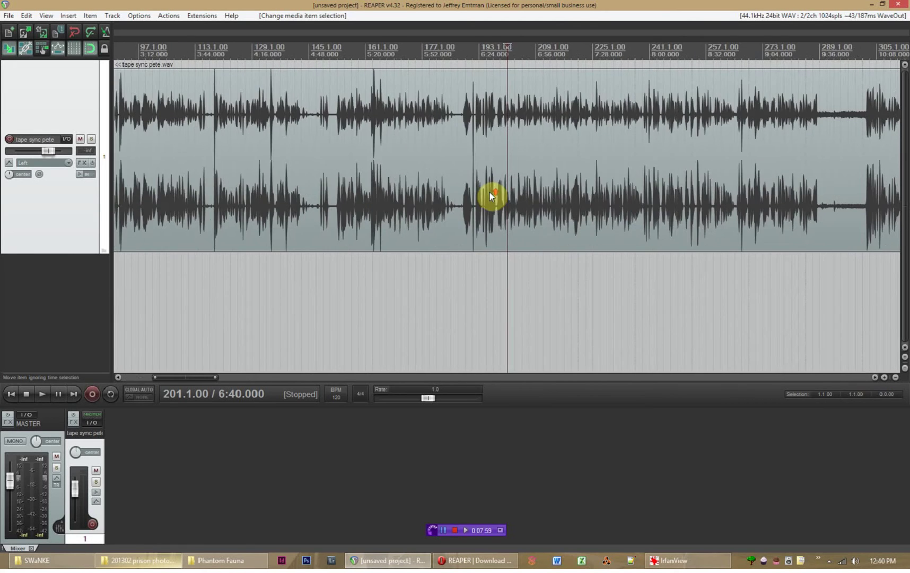
scroll(519, 196, "up", 2)
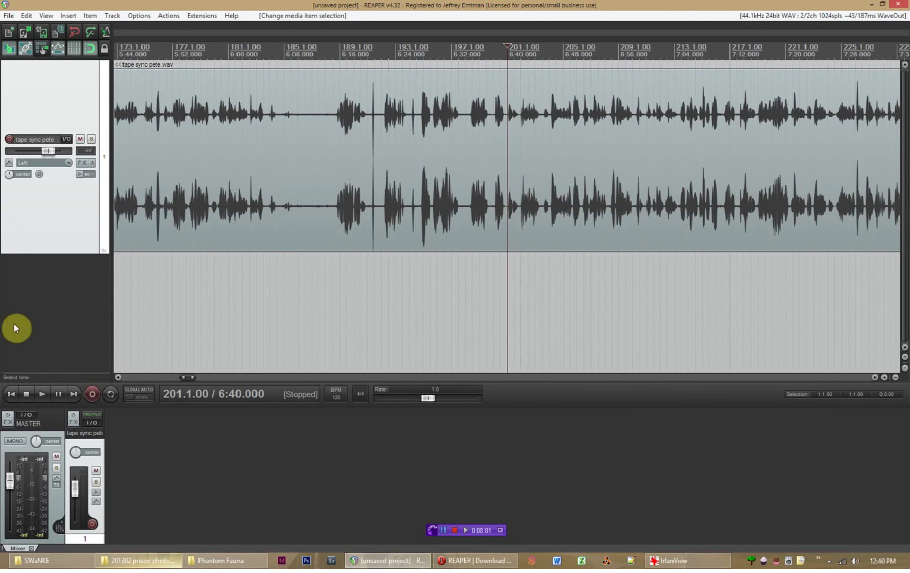
left_click(42, 394)
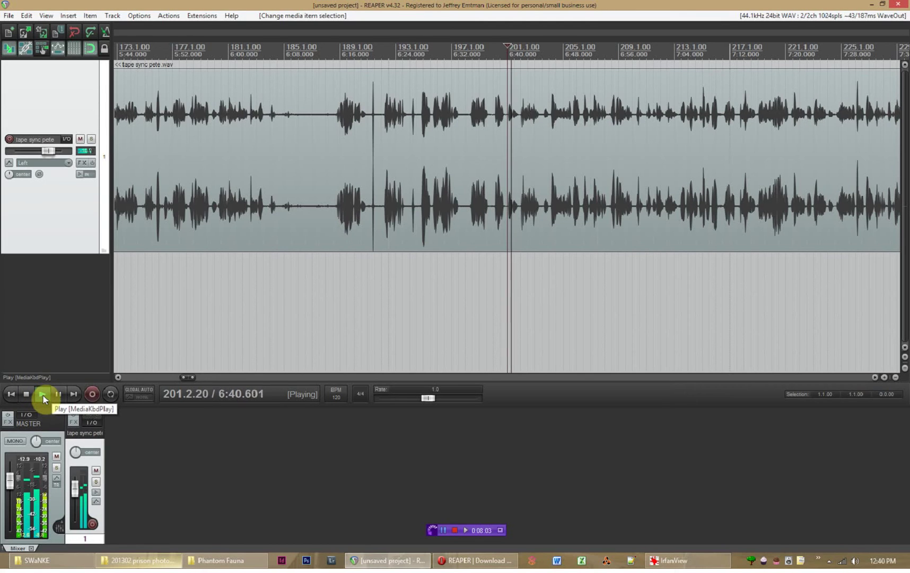
Step: Raise the volume and jump playback to about 3:16, 7:28, 10:08, then 2:20
key("XF86AudioRaiseVolume")
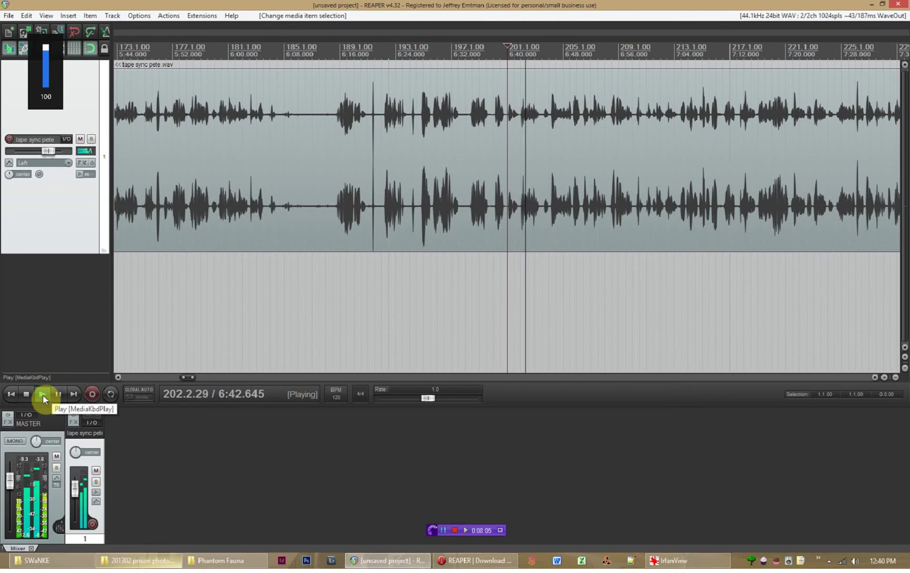
scroll(281, 291, "down", 2)
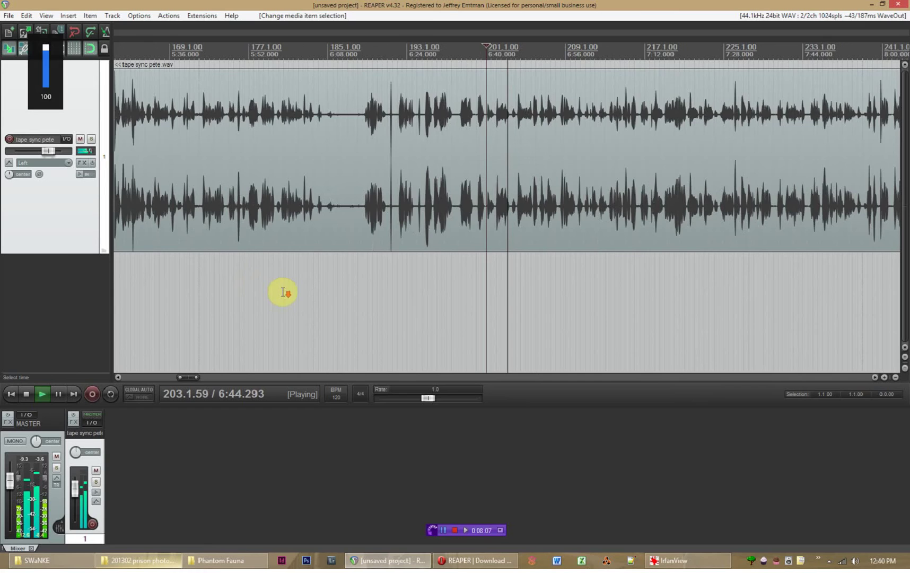
scroll(280, 292, "down", 3)
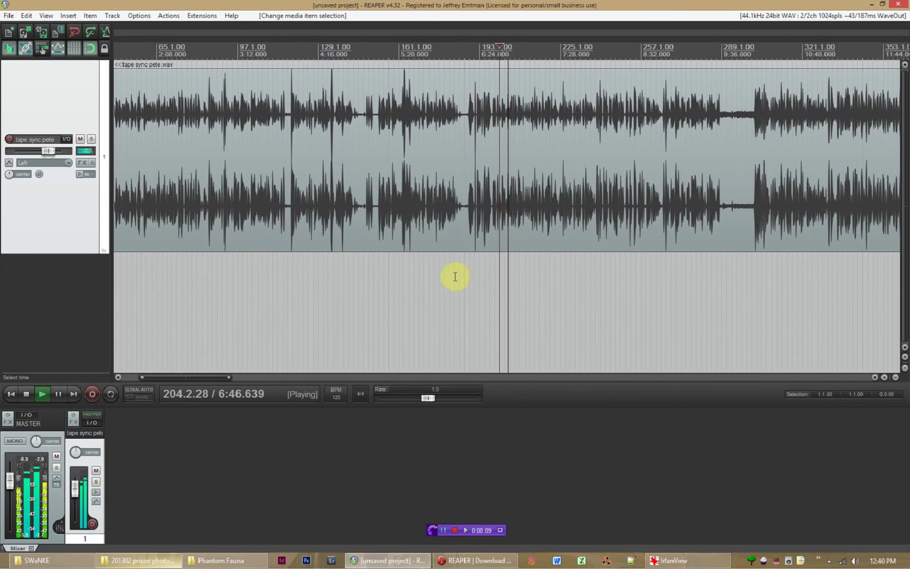
left_click(241, 287)
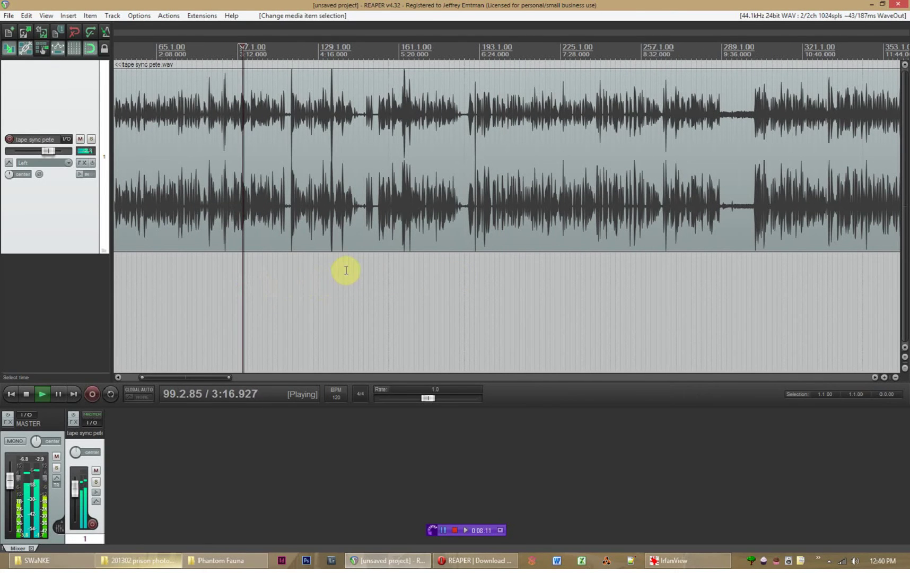
left_click(565, 280)
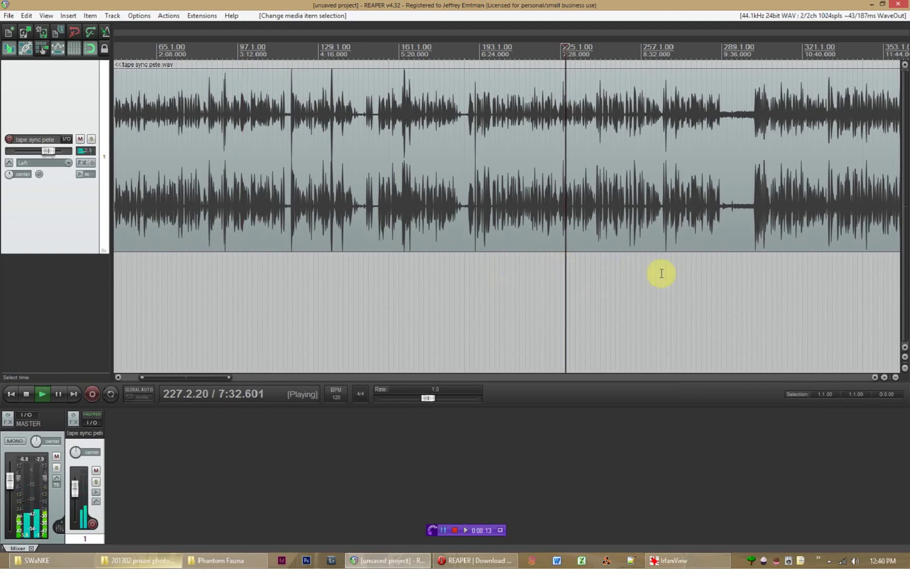
left_click(763, 275)
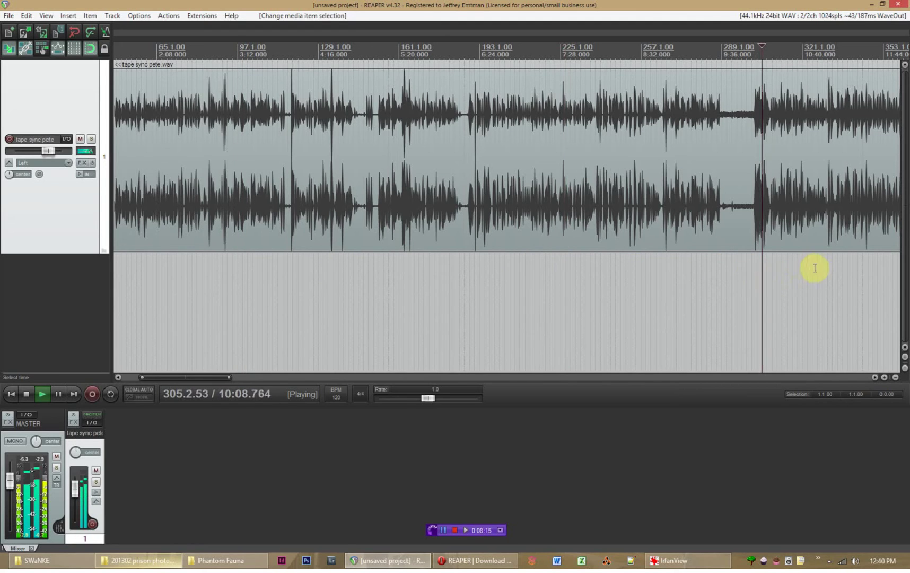
left_click(171, 280)
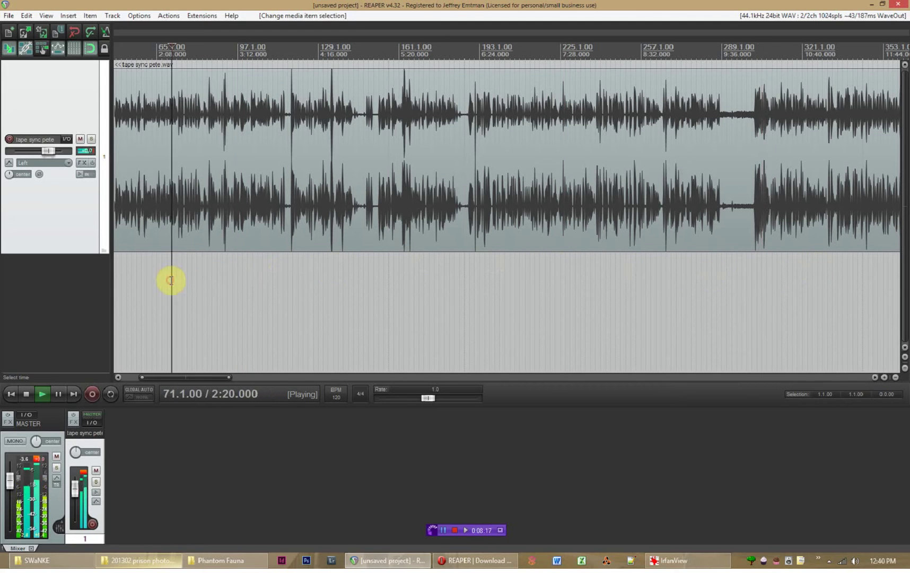
Step: Stop playback, zoom fully out, and bring up the Phantom Fauna folder
key("space")
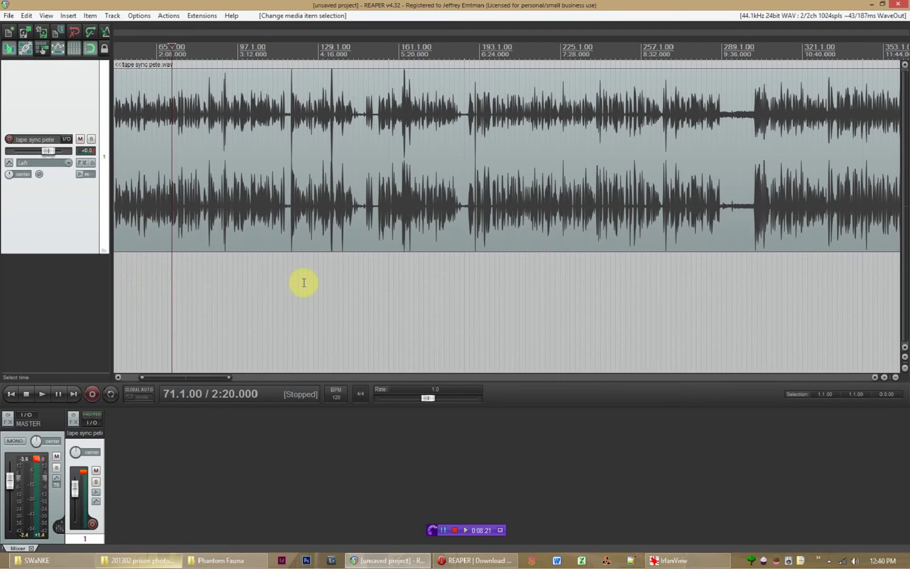
scroll(306, 283, "down", 2)
scroll(260, 300, "down", 2)
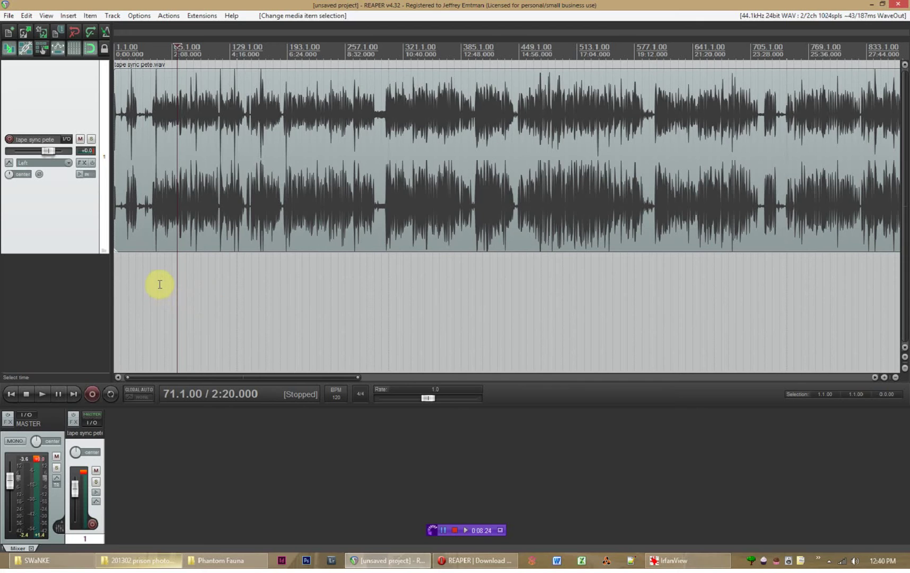
scroll(165, 278, "down", 4)
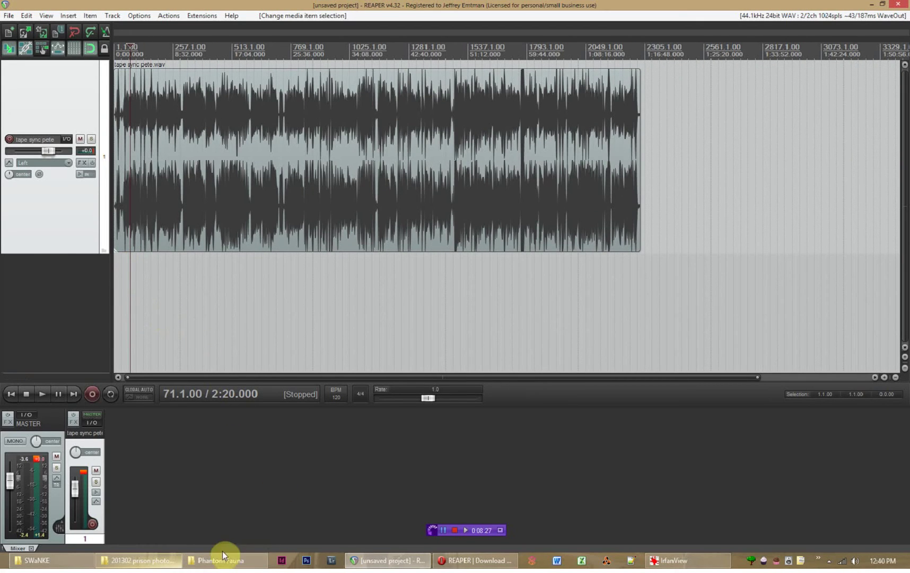
left_click(208, 562)
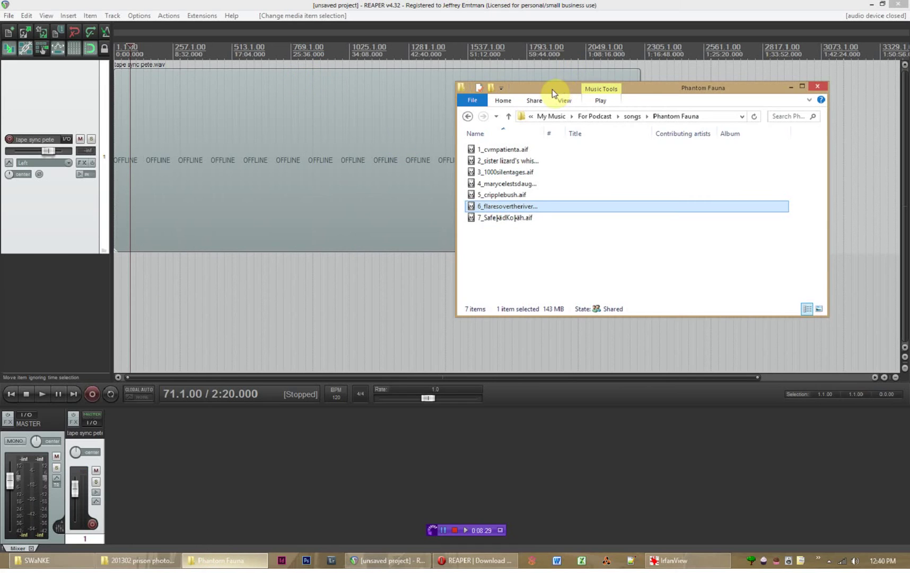
Step: Drag 6_flaresovertheriver from the Phantom Fauna folder into REAPER as track 2, then deselect it
left_click_drag(553, 89, 674, 145)
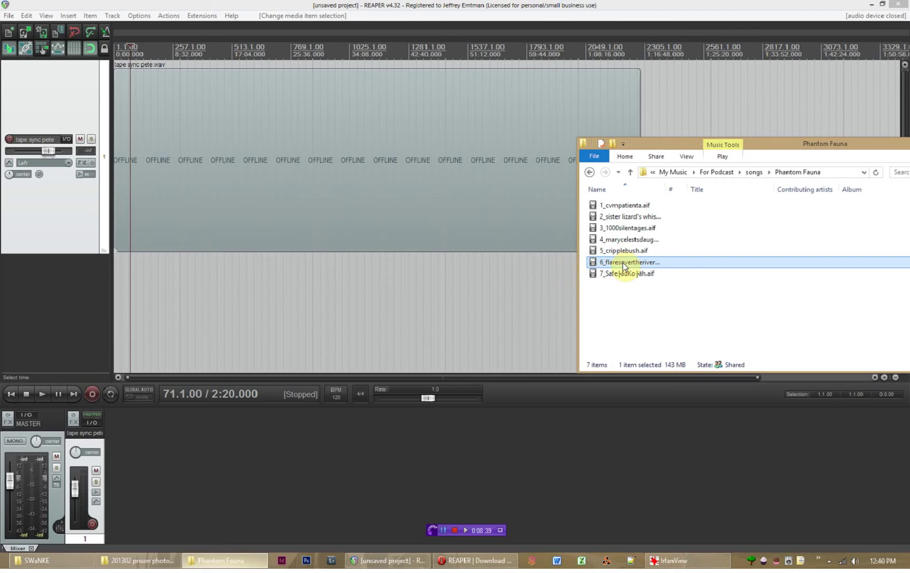
left_click_drag(622, 265, 131, 269)
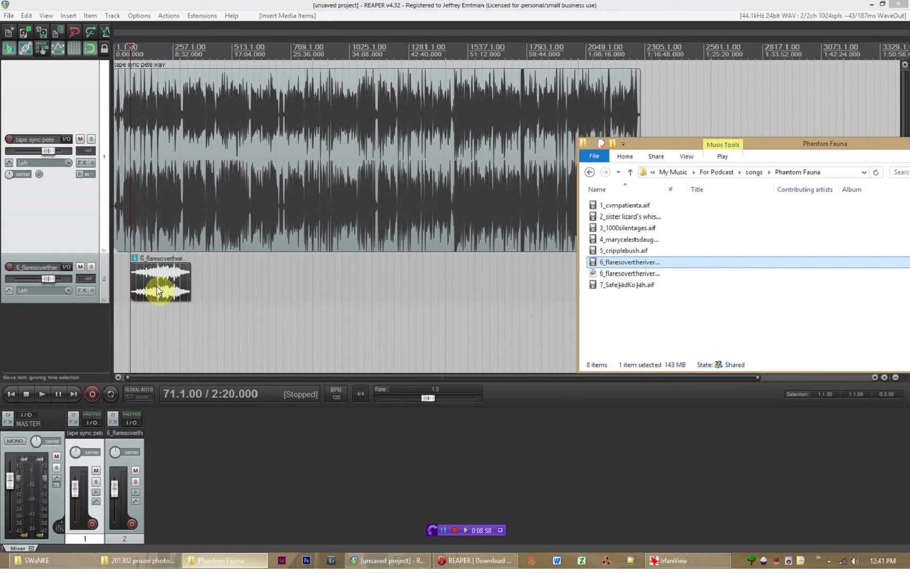
left_click(141, 318)
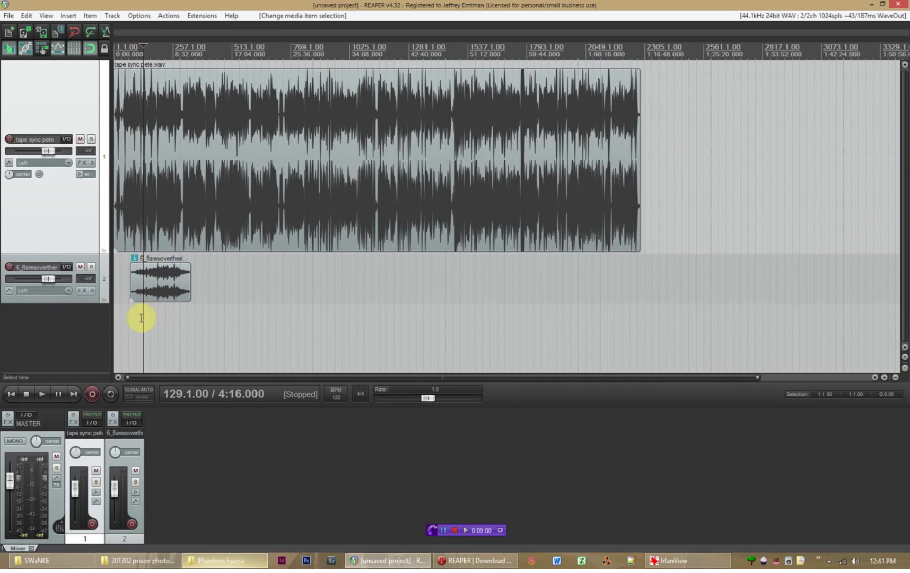
key("space")
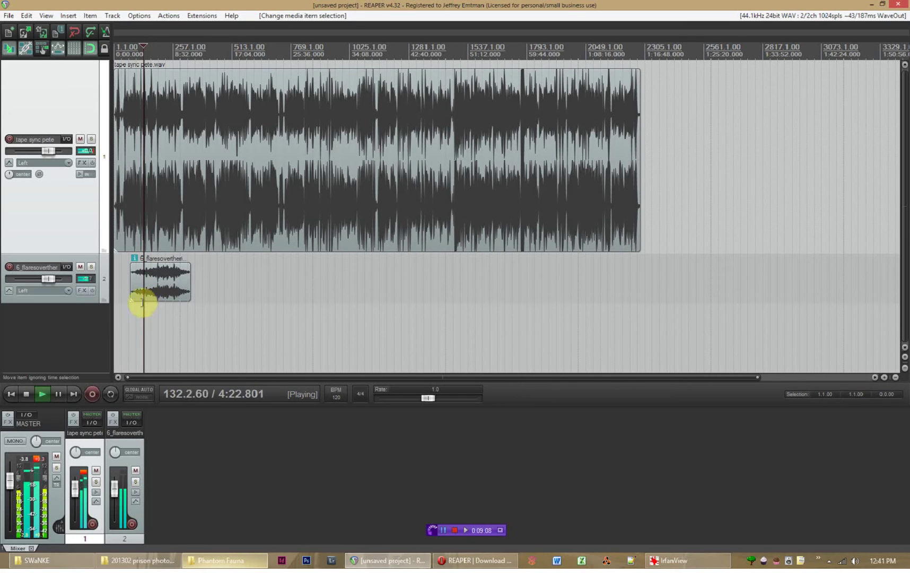
left_click(56, 395)
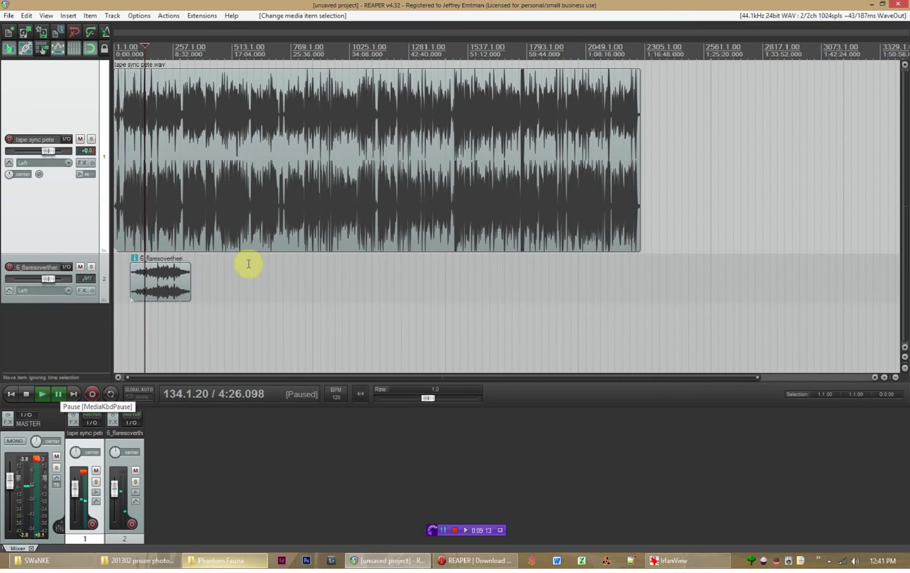
left_click(31, 395)
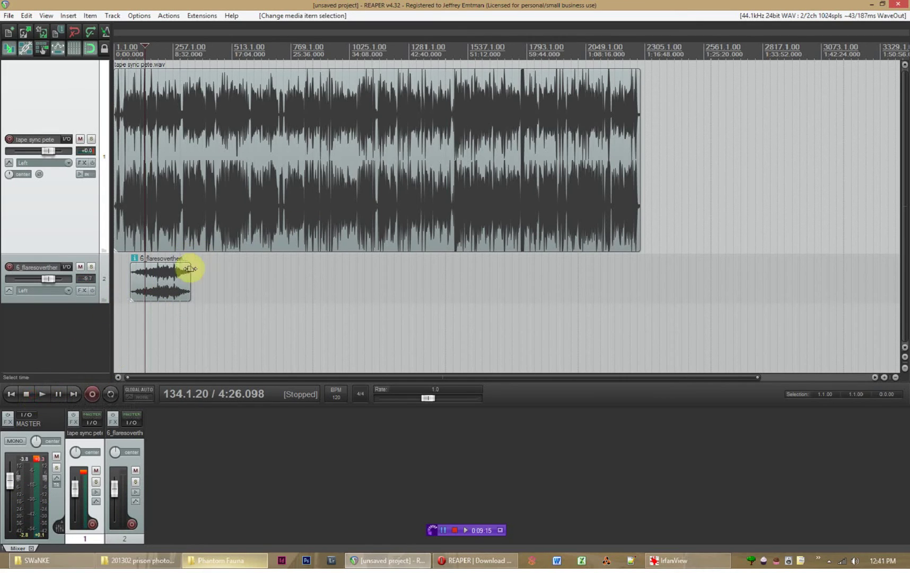
Step: Arrange both Explorer windows and widen the name column to view the tape sync files
left_click(253, 560)
left_click(151, 561)
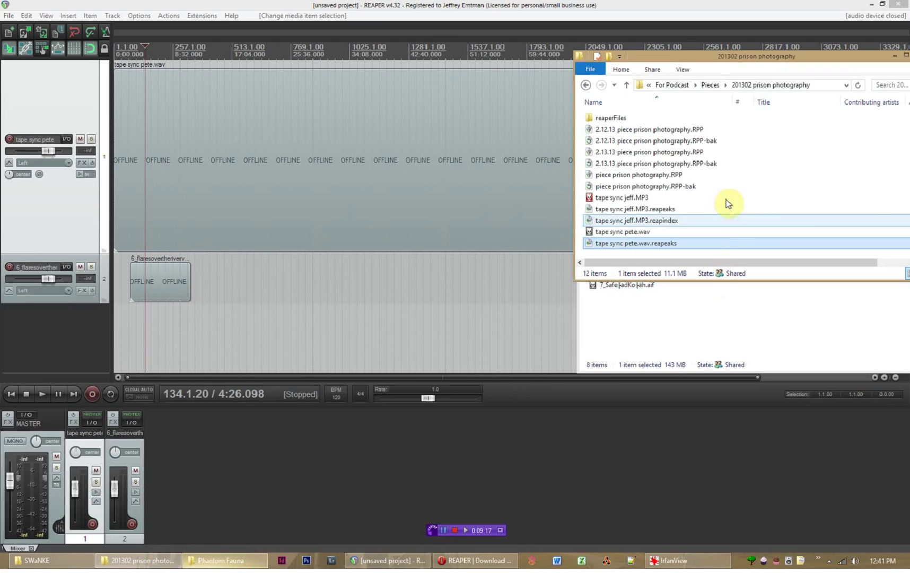
left_click_drag(658, 56, 243, 131)
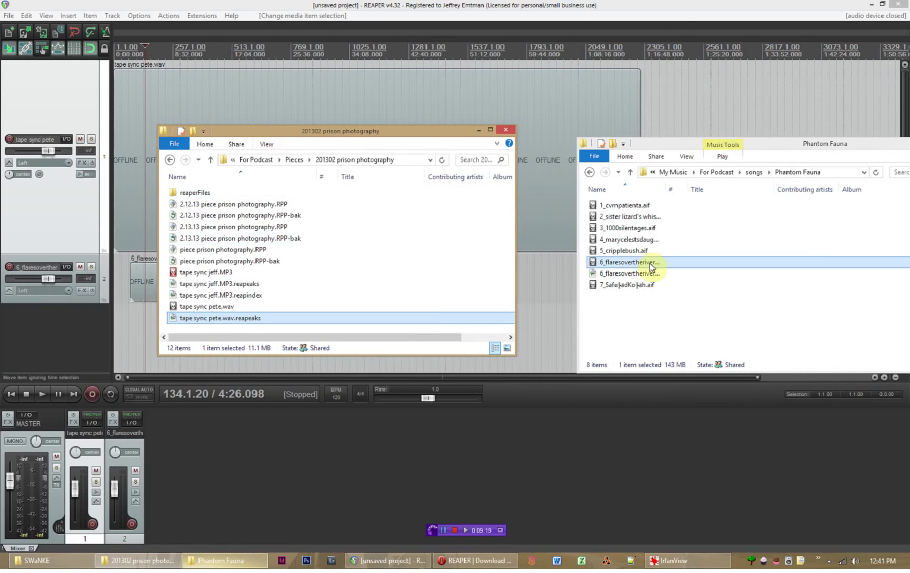
left_click_drag(667, 188, 748, 185)
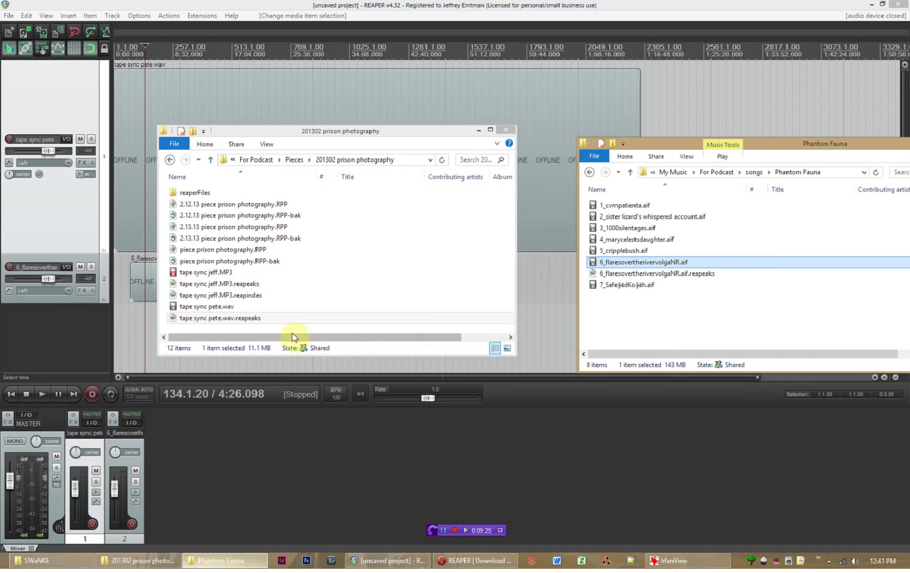
left_click(221, 309)
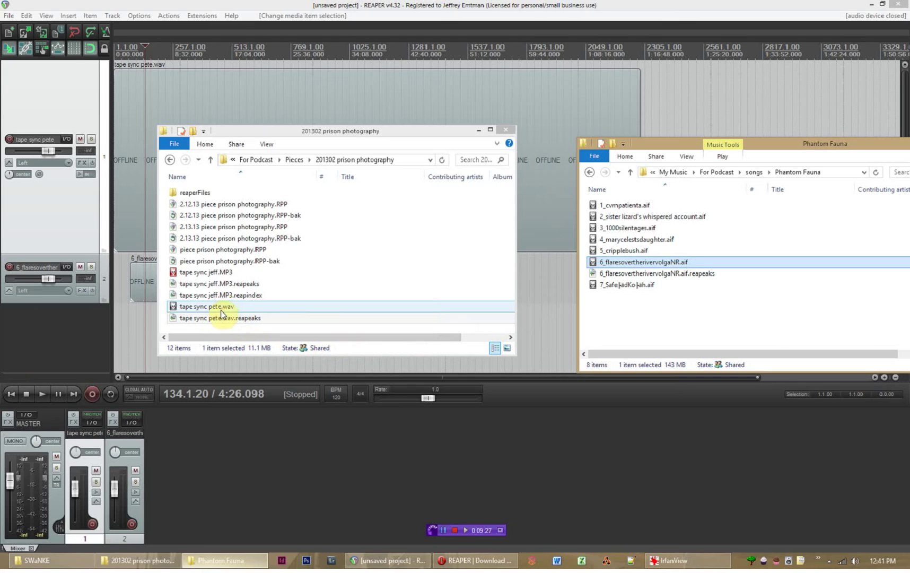
left_click(222, 272)
left_click_drag(230, 274, 533, 121)
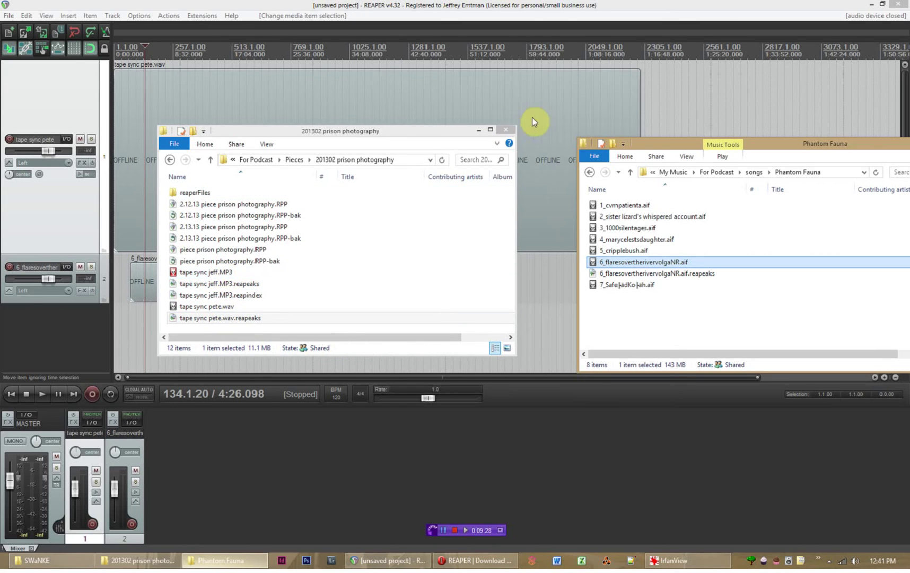
Step: Close the 201302 prison photography and Phantom Fauna folder windows
left_click(509, 130)
left_click_drag(905, 146, 770, 151)
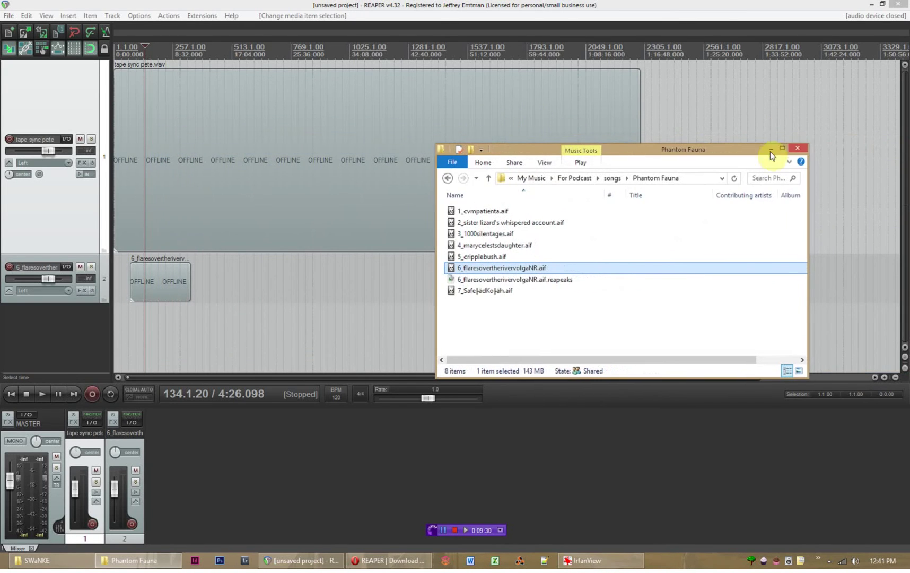
left_click(797, 149)
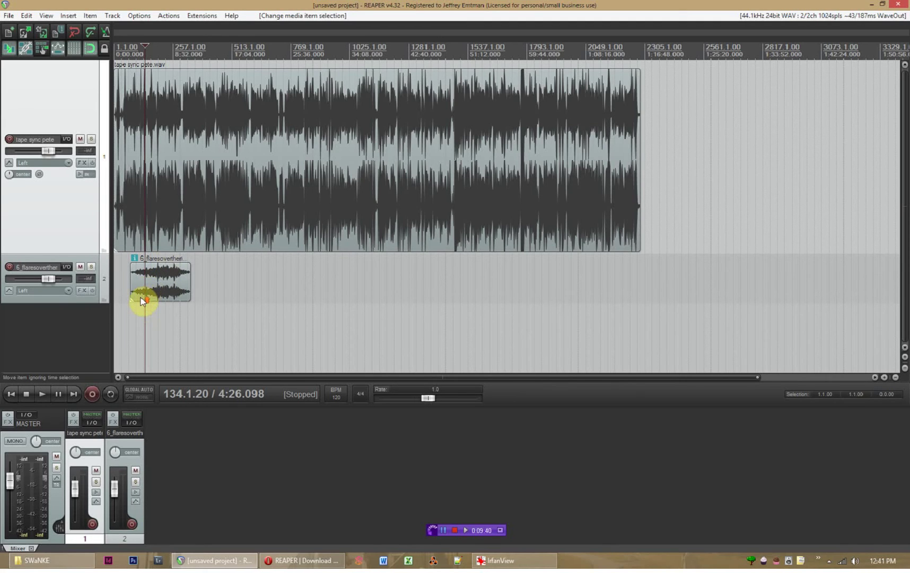
Step: Drag the track 1/2 divider up to shrink track 1, then set the edit position to 3:44
scroll(142, 301, "up", 1)
scroll(142, 301, "up", 1)
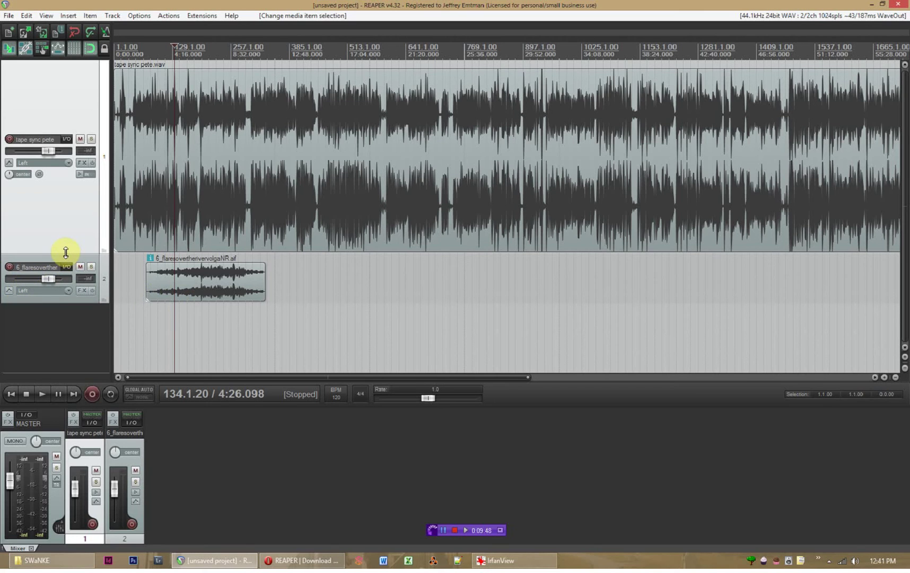
left_click_drag(66, 253, 73, 162)
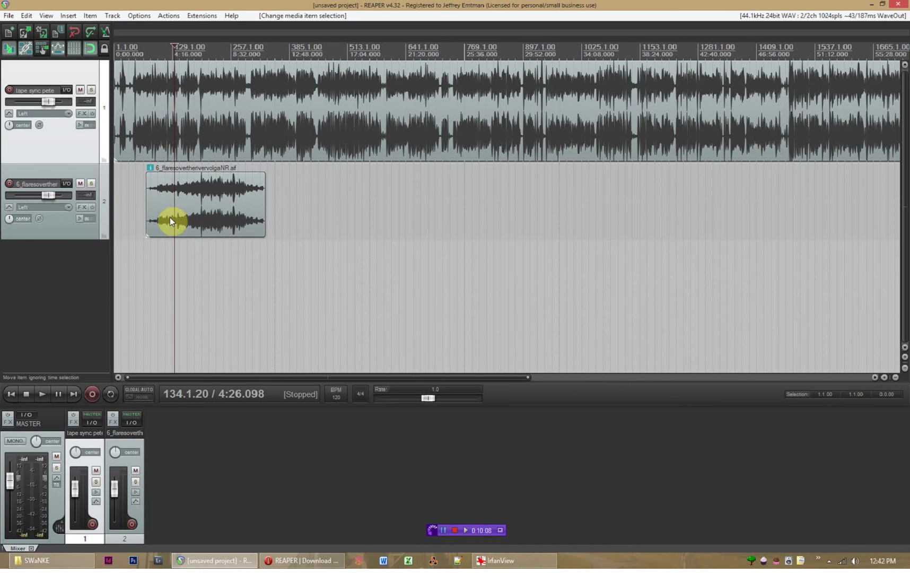
scroll(170, 217, "down", 2)
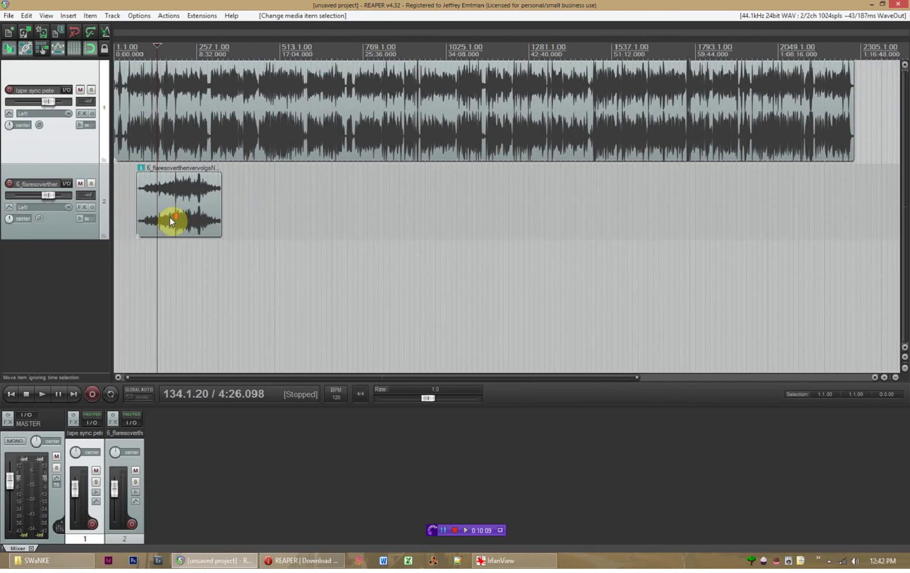
left_click(150, 252)
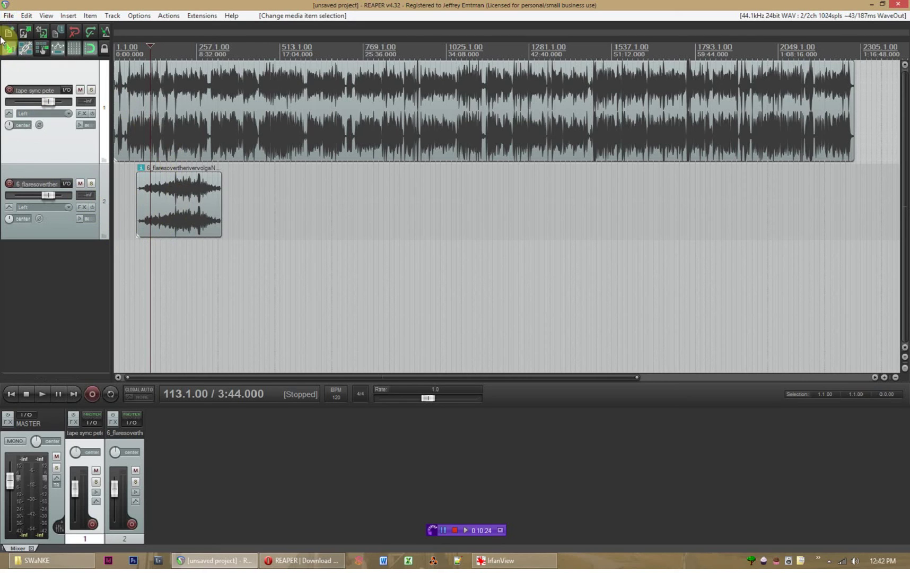
Step: Open REAPER's File menu to reach the project save commands
left_click(8, 16)
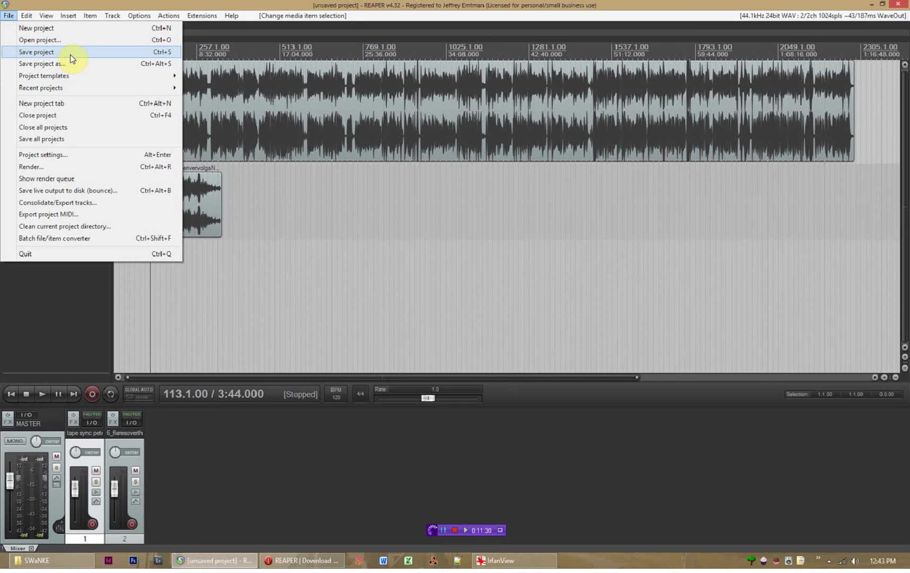
Step: Save the project to the Desktop as a REAPER project named petenjeff
left_click(70, 56)
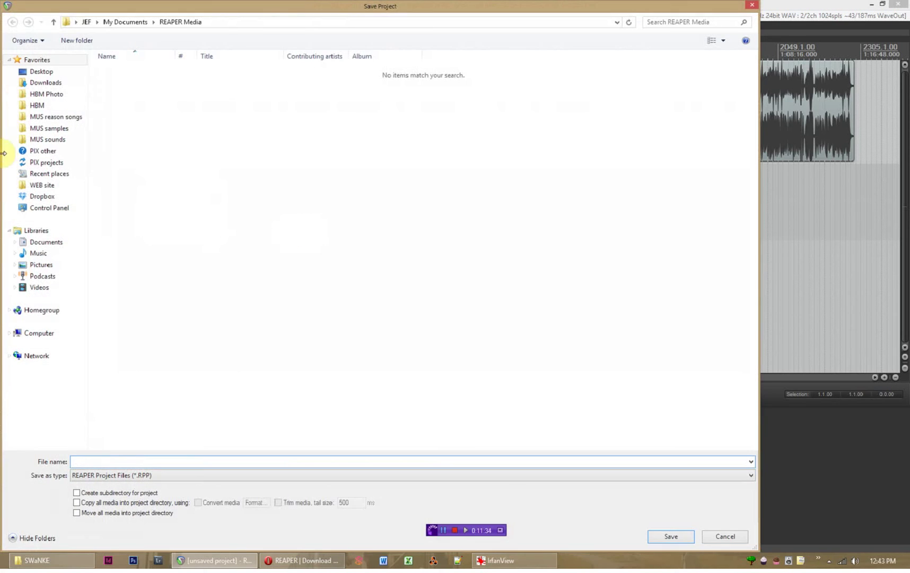
left_click(42, 71)
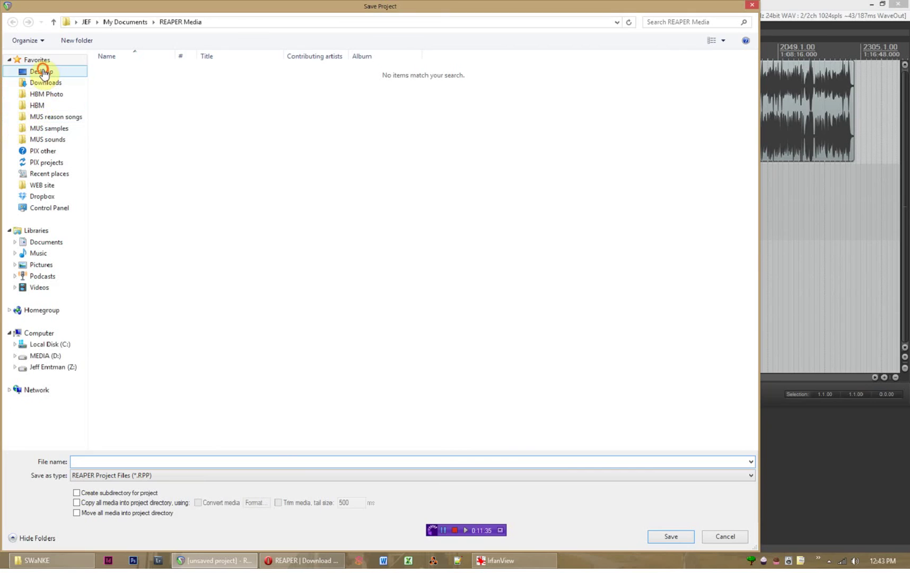
left_click(113, 462)
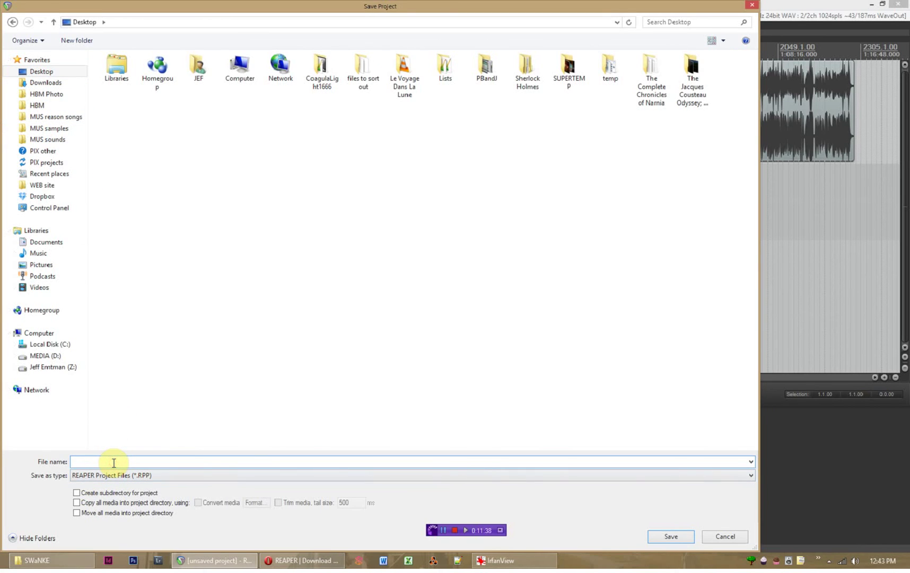
type("p")
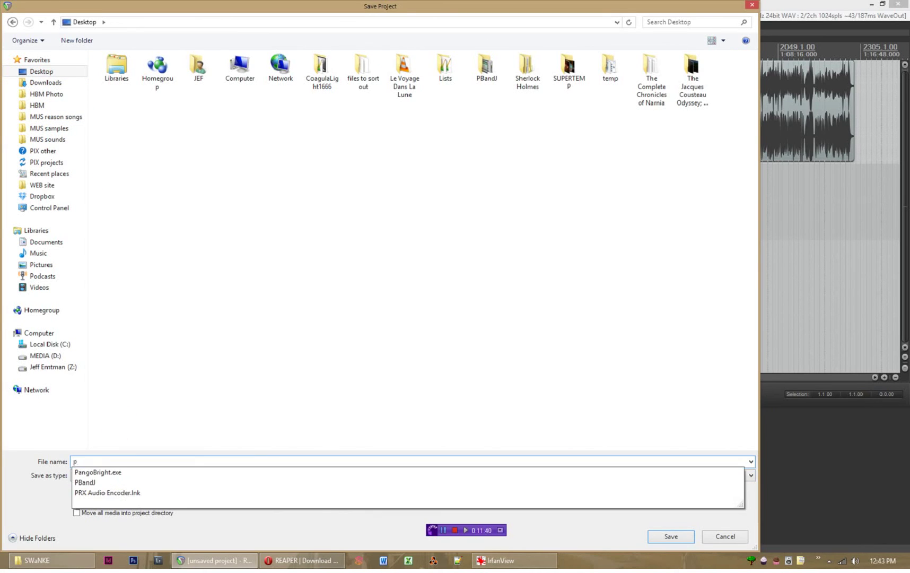
type("etenj")
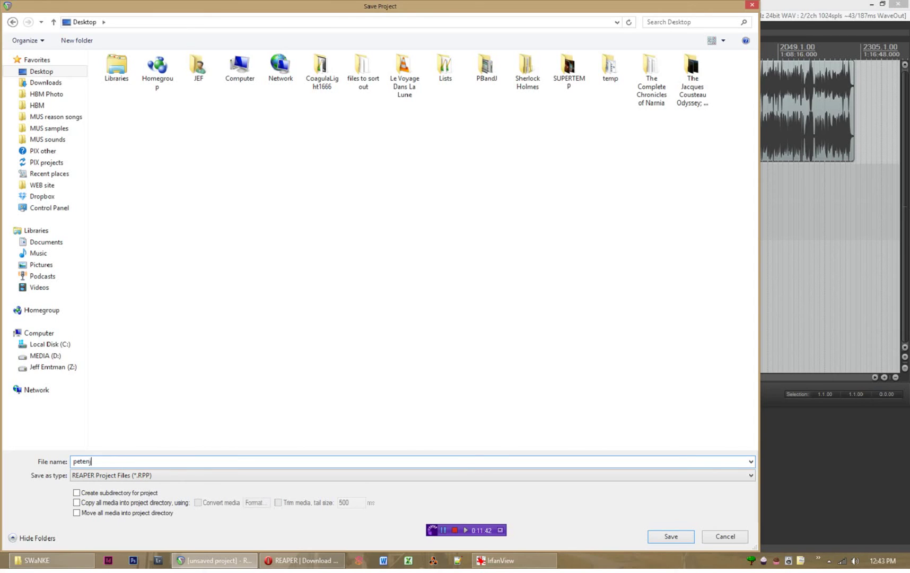
type("eff")
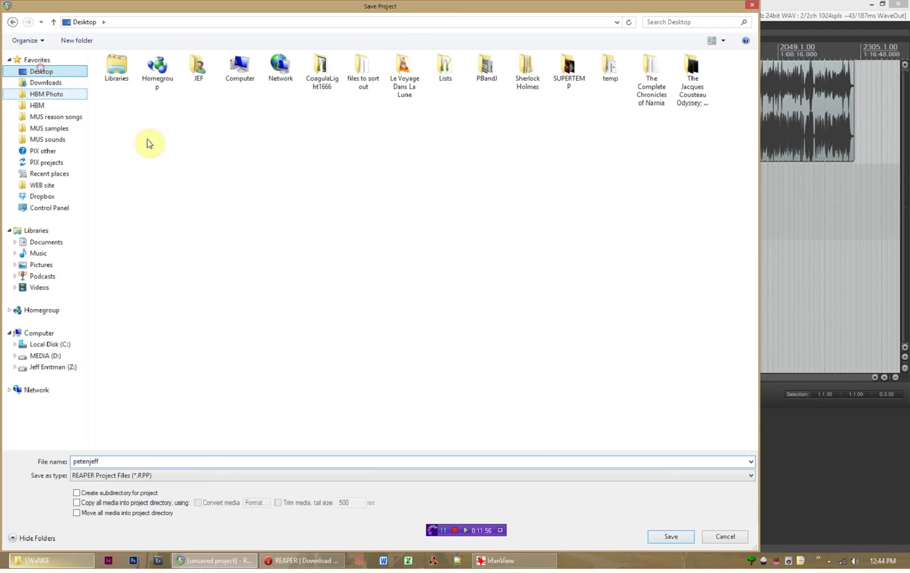
left_click(670, 536)
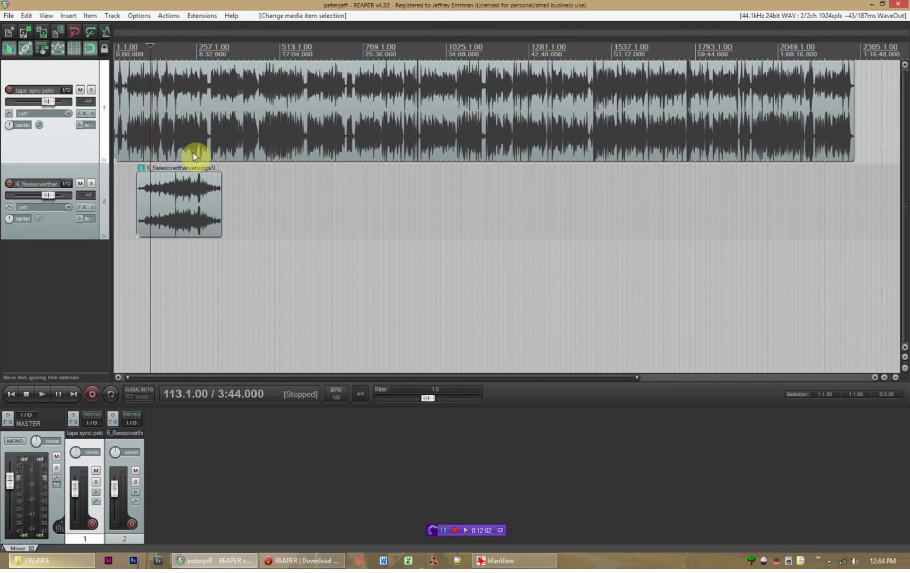
left_click(8, 15)
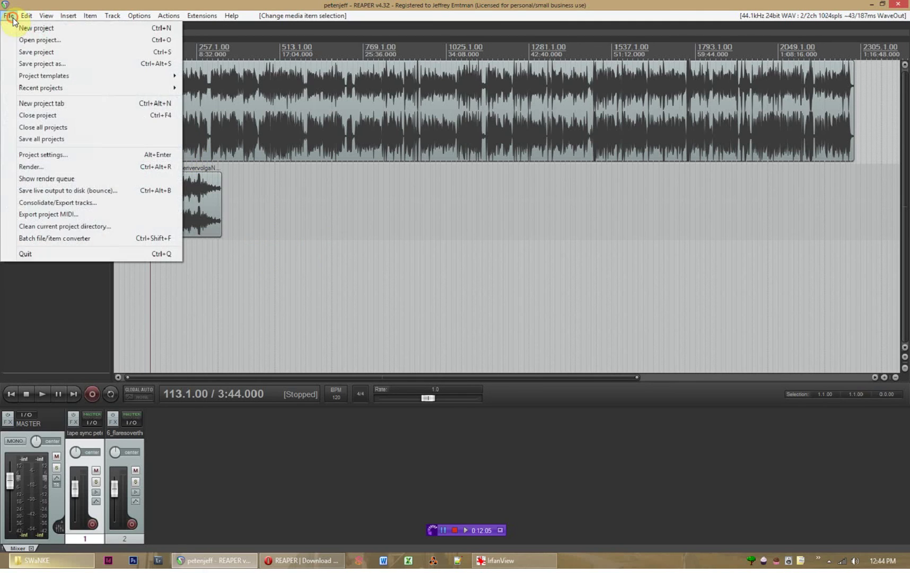
Step: Open the Render to File dialog, move it aside, and expand the Output format list
left_click(79, 168)
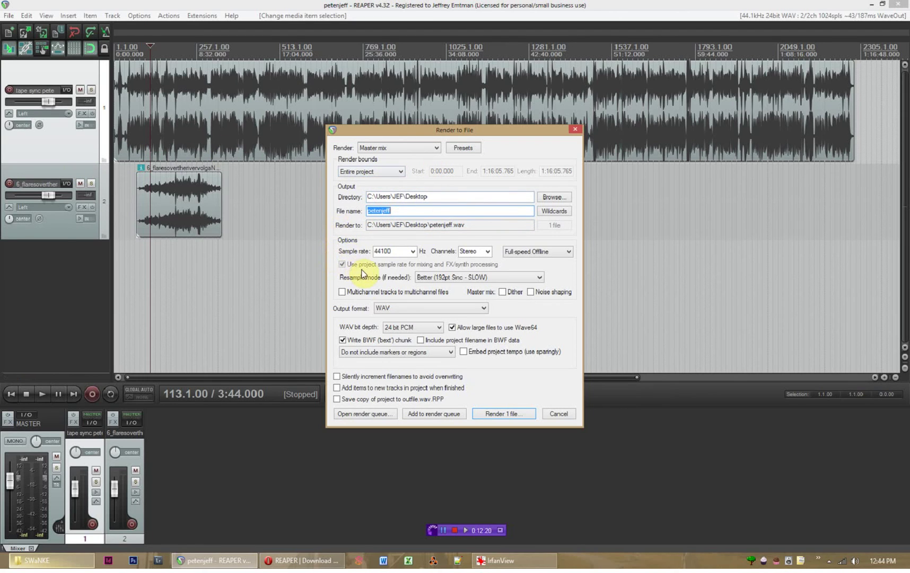
left_click_drag(423, 135, 347, 120)
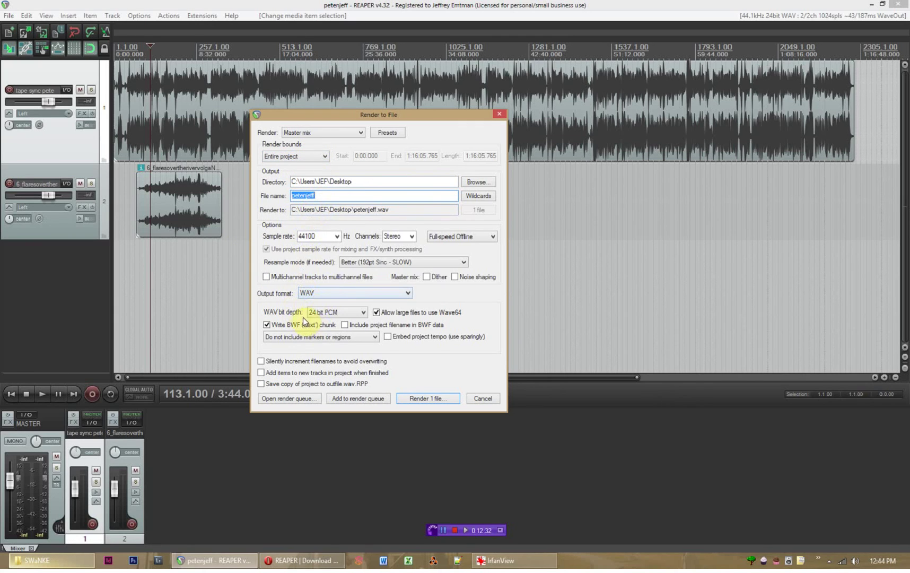
left_click(321, 295)
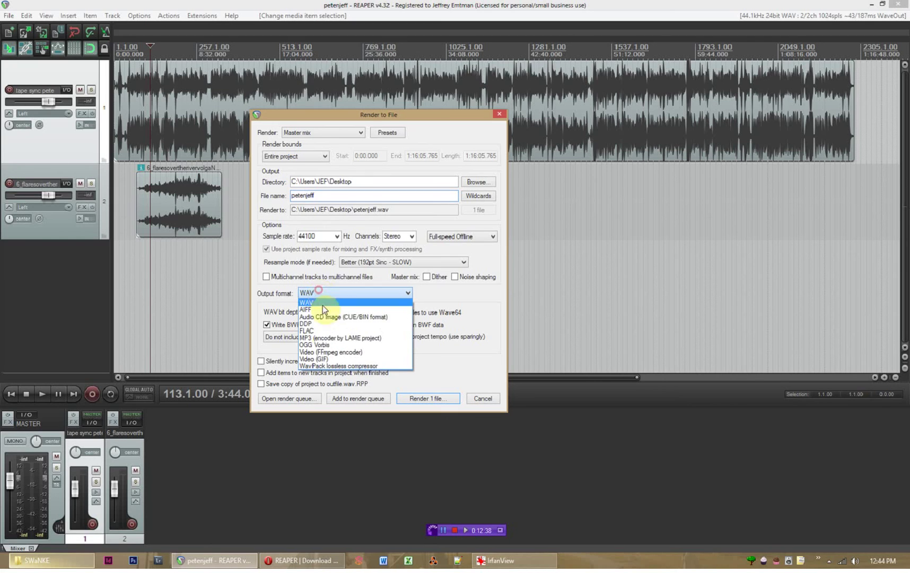
Step: Render petenjeff.mp3 to the Desktop as MP3 (LAME) at a constant 64 kbps
left_click(326, 339)
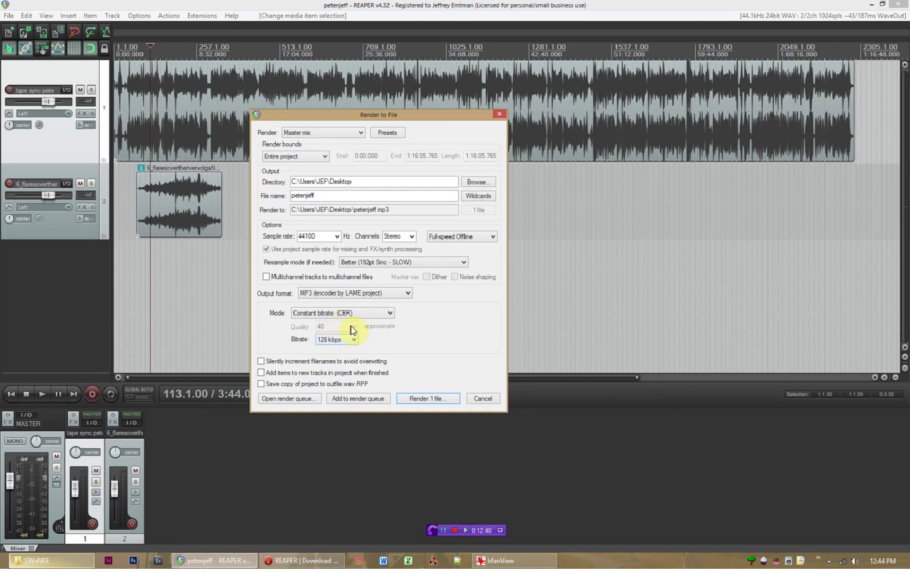
left_click(350, 340)
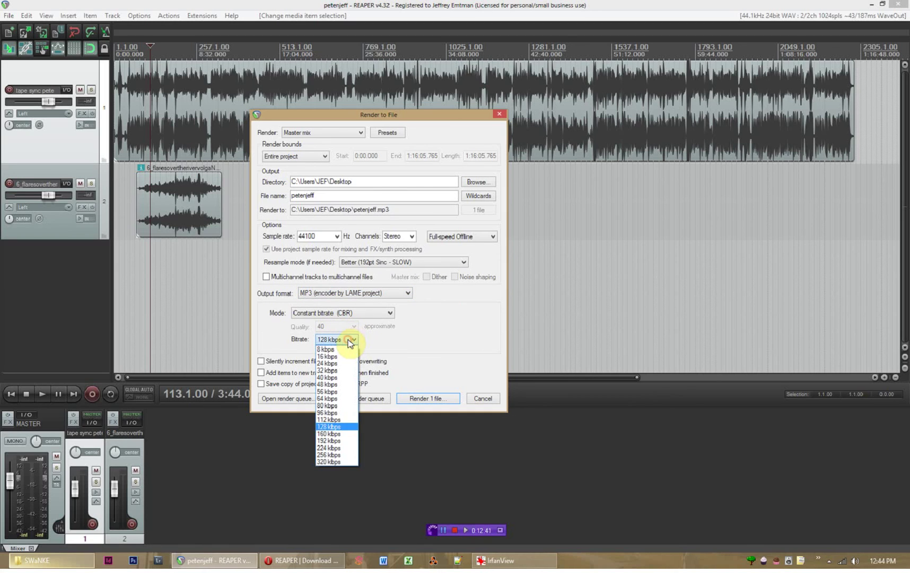
left_click(330, 399)
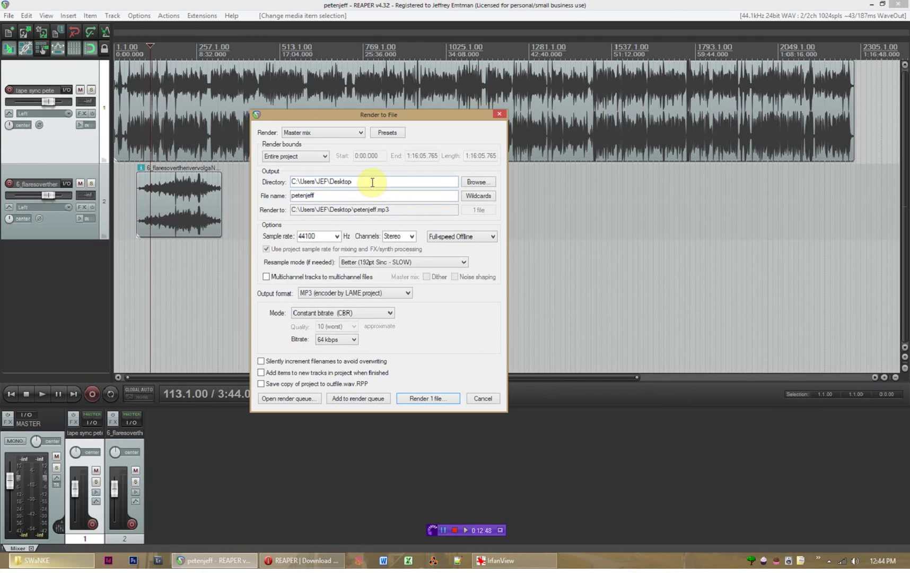
left_click(471, 184)
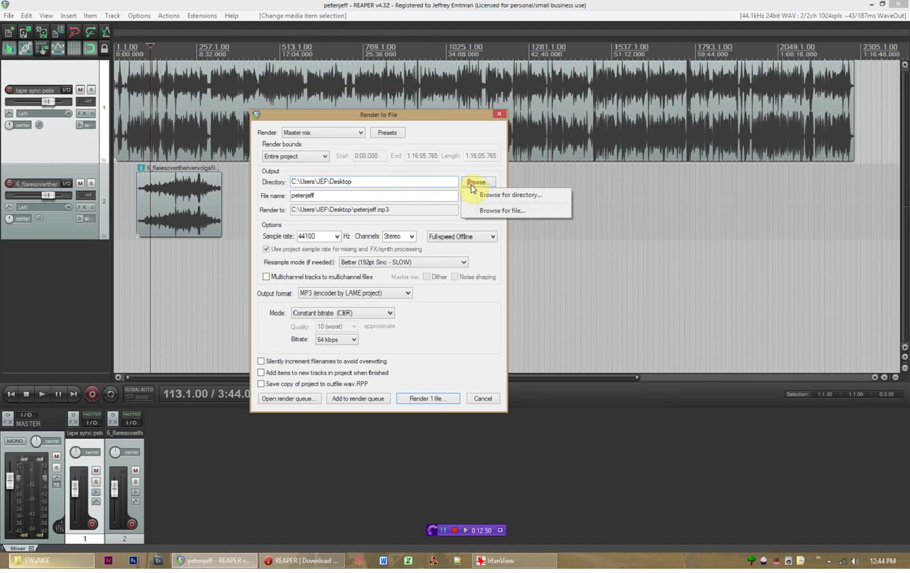
left_click(474, 185)
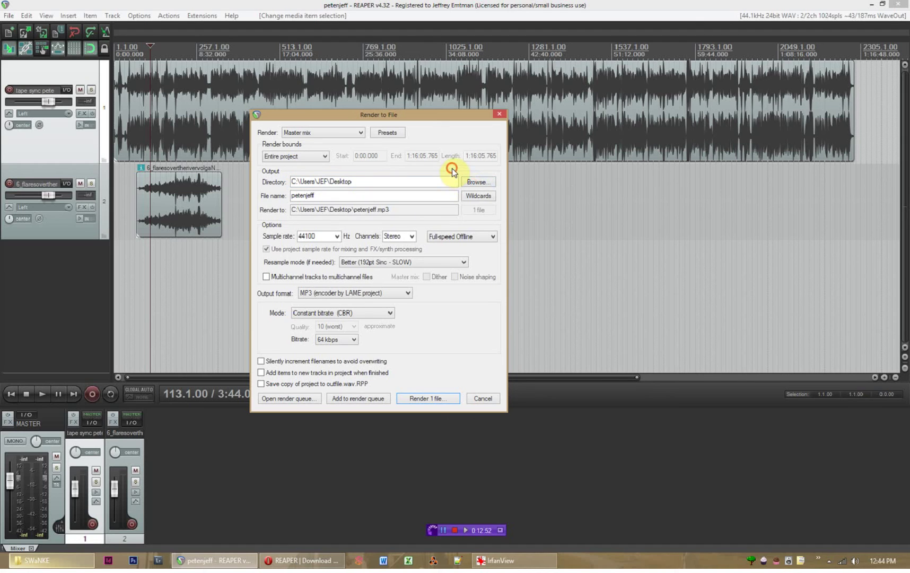
left_click(407, 399)
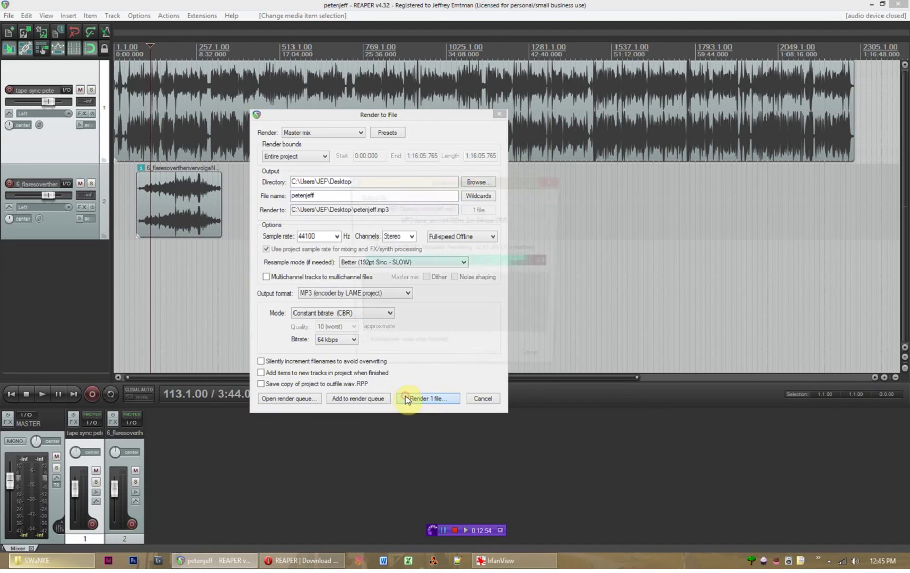
Step: Move the render progress aside, briefly show the REAPER FOR RADIO title card, then halt the render
left_click_drag(424, 191, 350, 174)
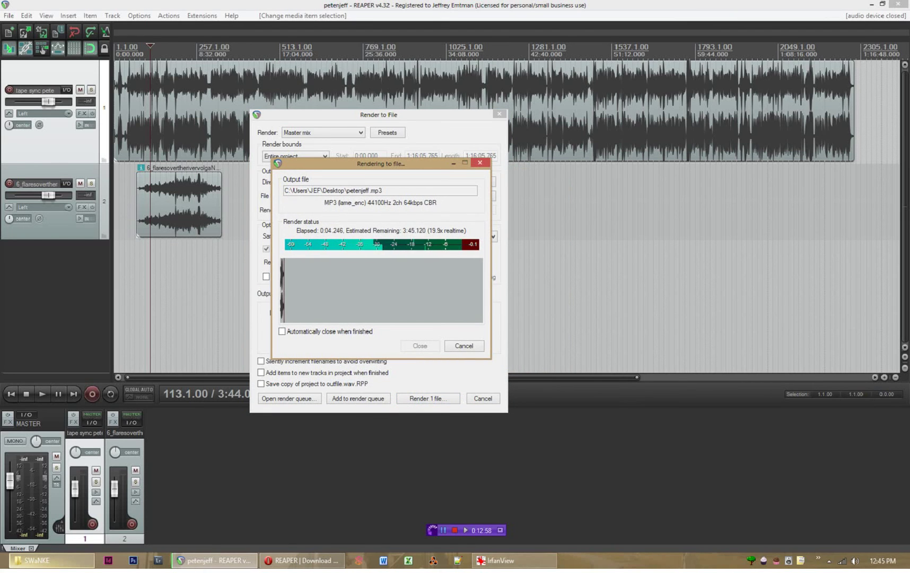
left_click(529, 564)
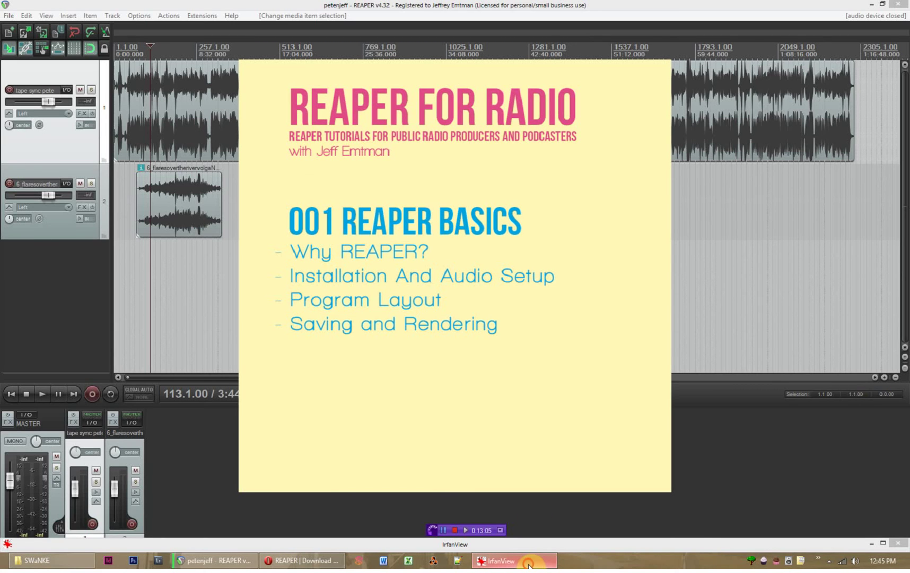
left_click(529, 563)
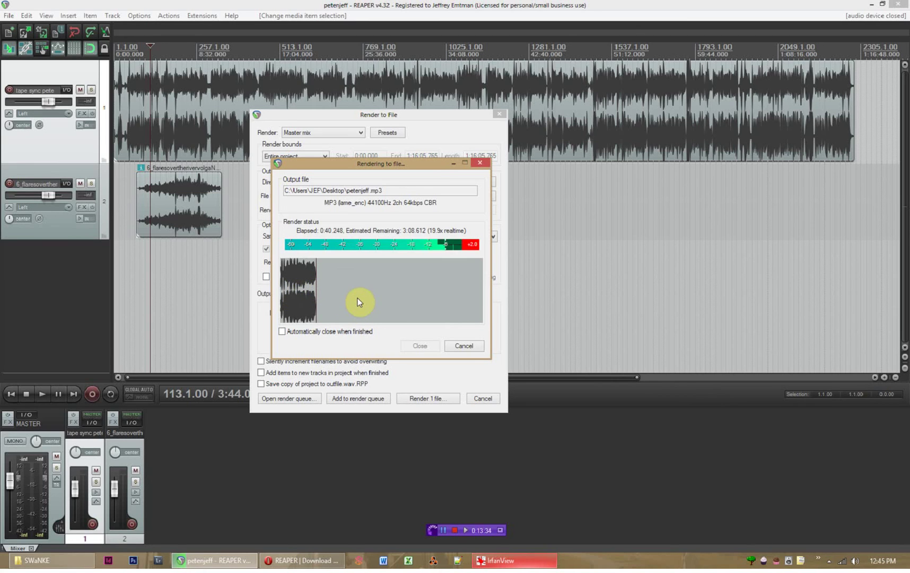
left_click(465, 344)
Step: Close the Render dialog, quit REAPER without saving, and show the Windows desktop
left_click(482, 398)
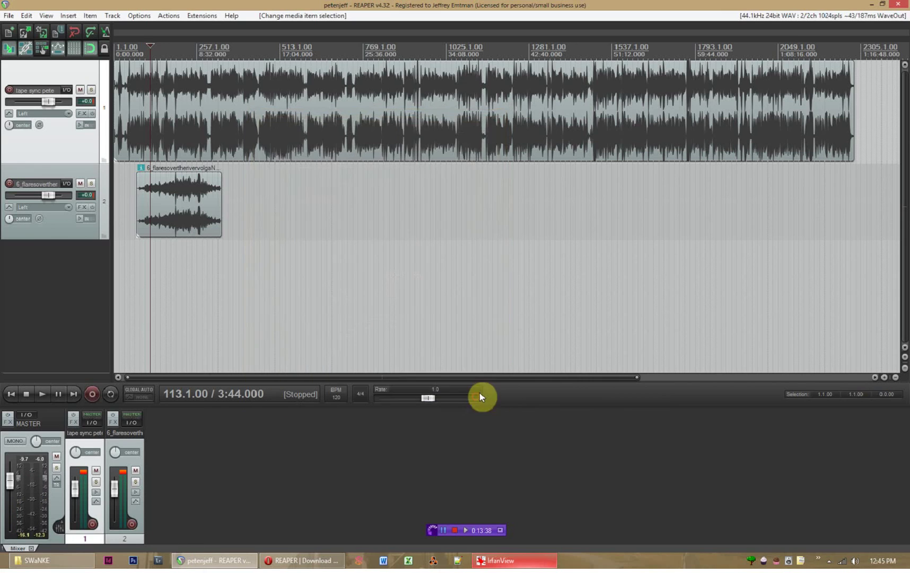
left_click(898, 4)
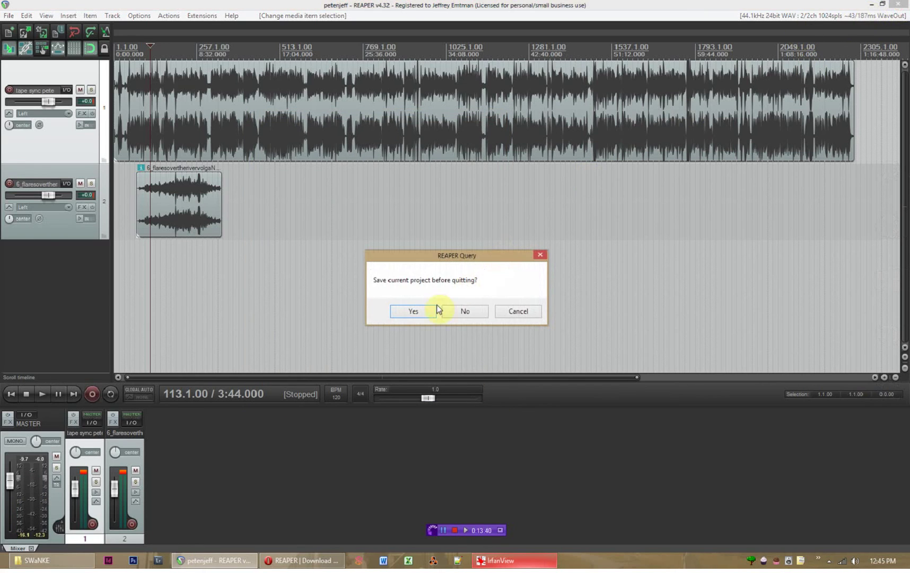
left_click(453, 315)
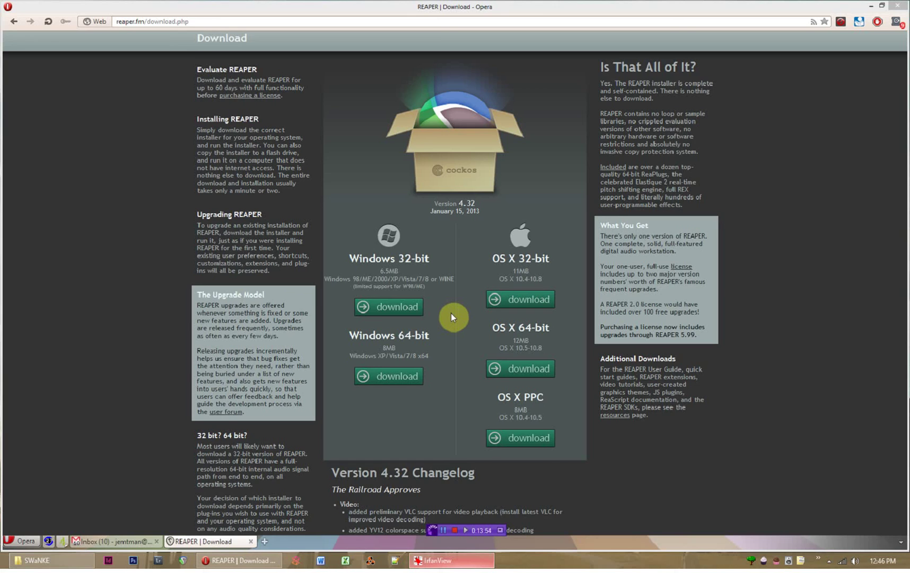
key("super+d")
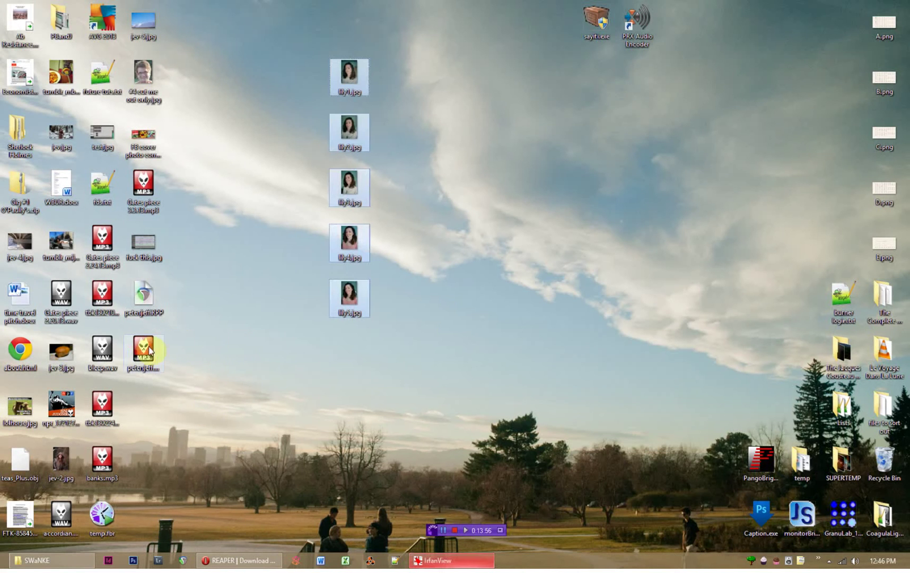
Step: Play the petenjeff.mp3 desktop icon in foobar2000
left_click(143, 350)
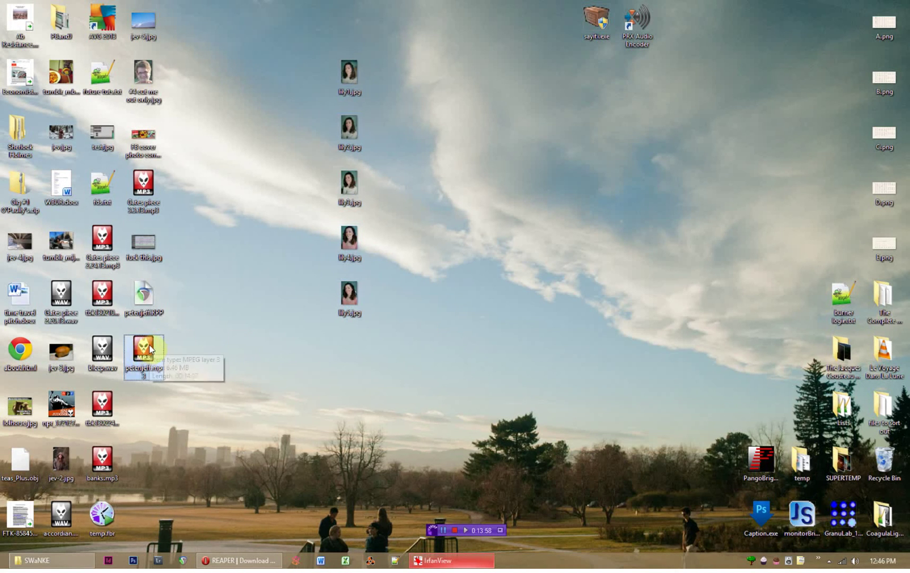
double_click(149, 347)
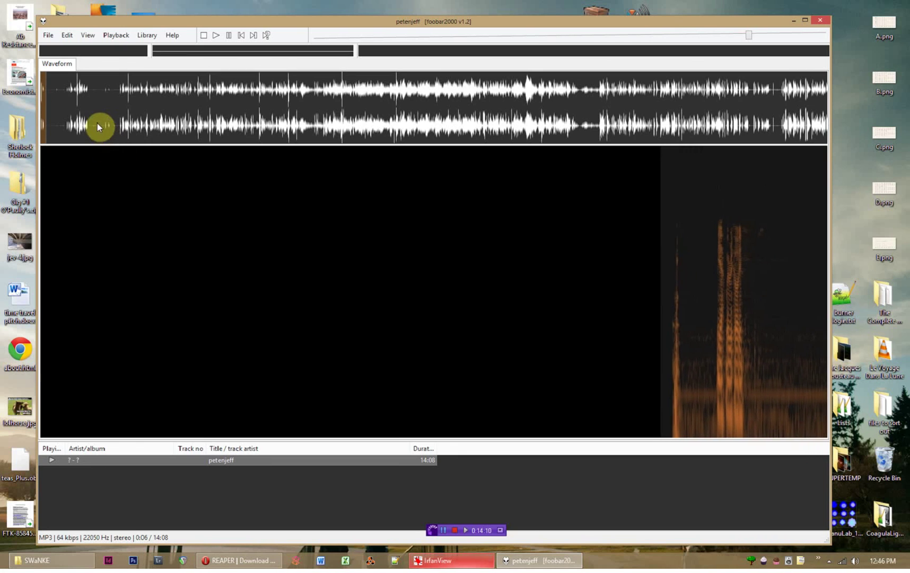
Step: Seek petenjeff to about 0:44, 2:45 and 3:30, then stop playback and close foobar2000
left_click(84, 130)
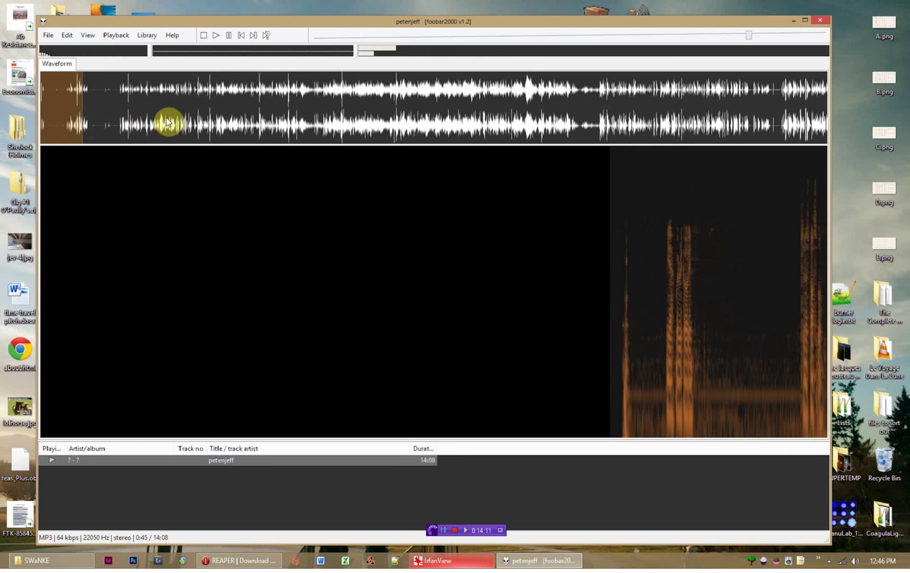
left_click(194, 128)
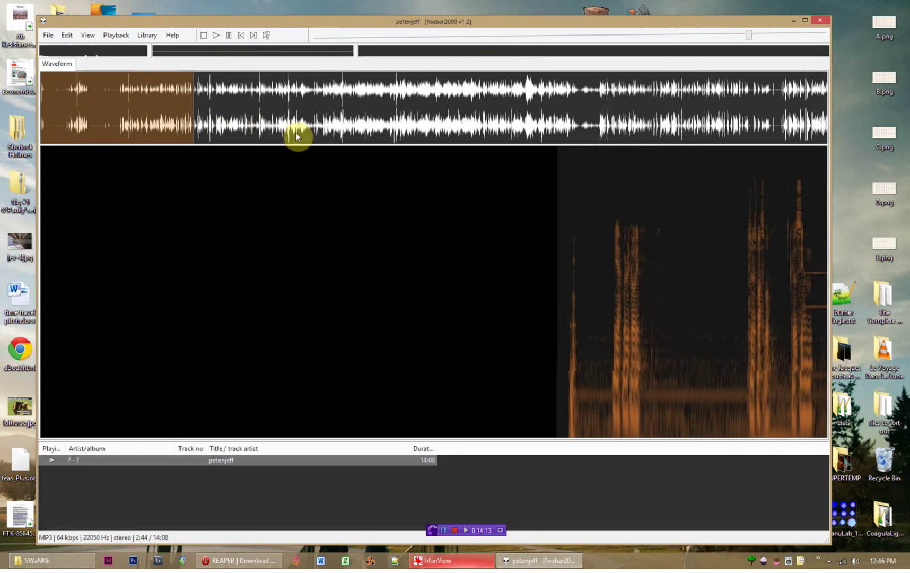
left_click(236, 127)
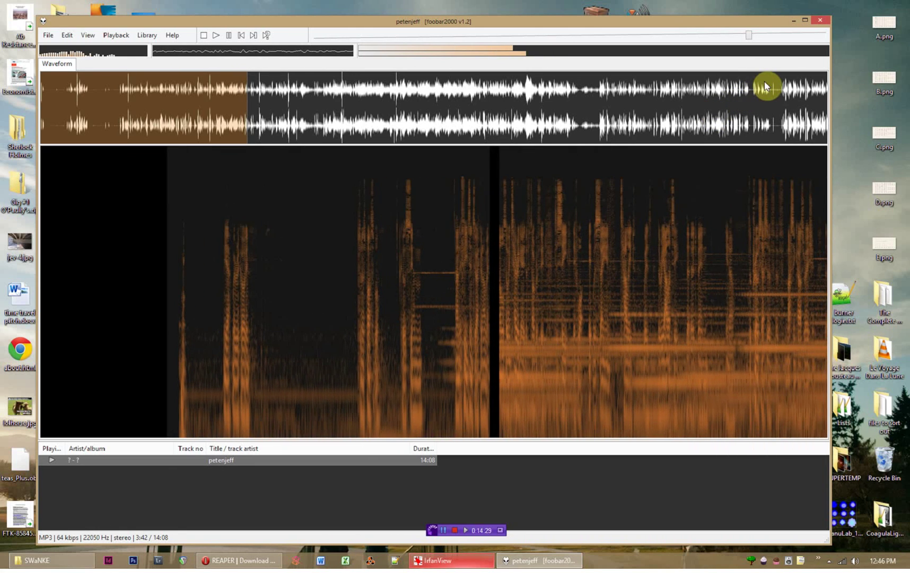
key("XF86AudioStop")
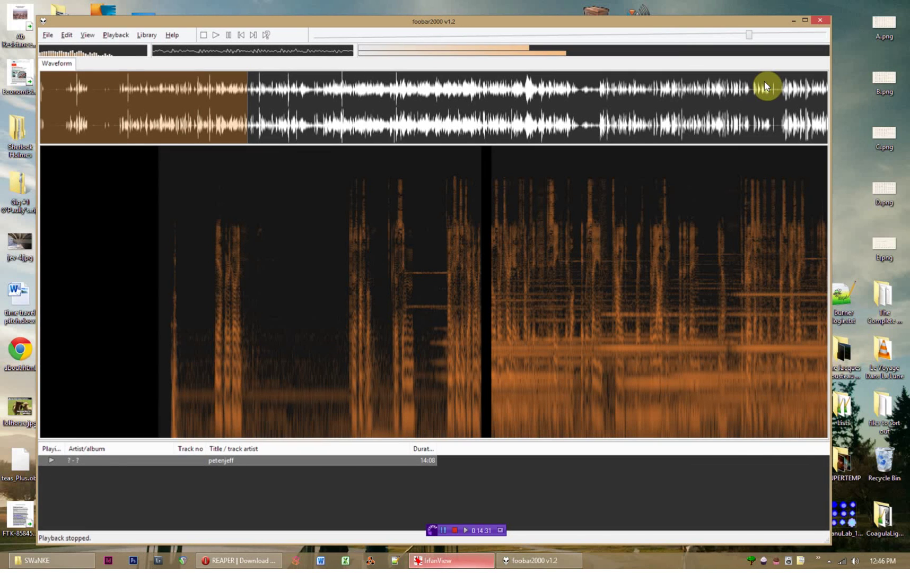
key("alt+F4")
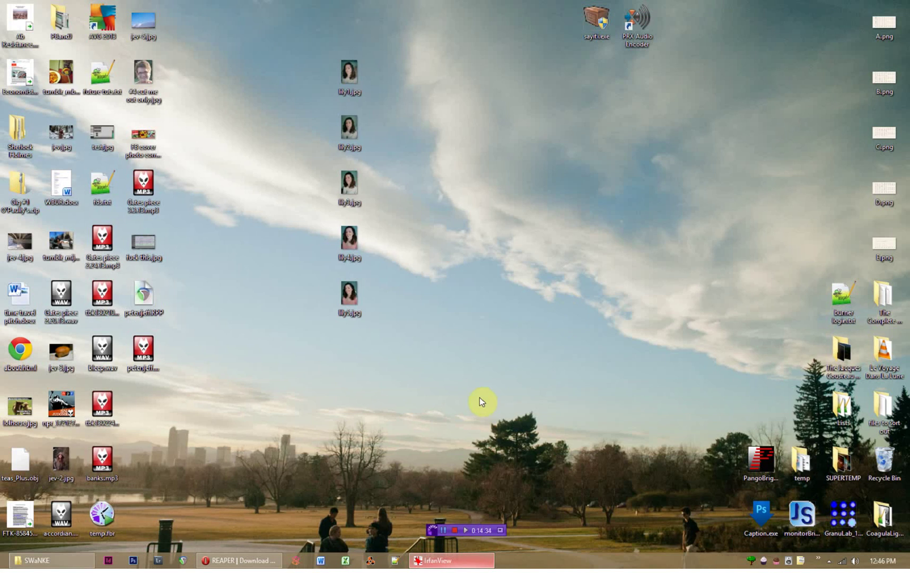
Step: Restore Opera and switch to the REAPER | Download tab on reaper.fm
left_click(251, 560)
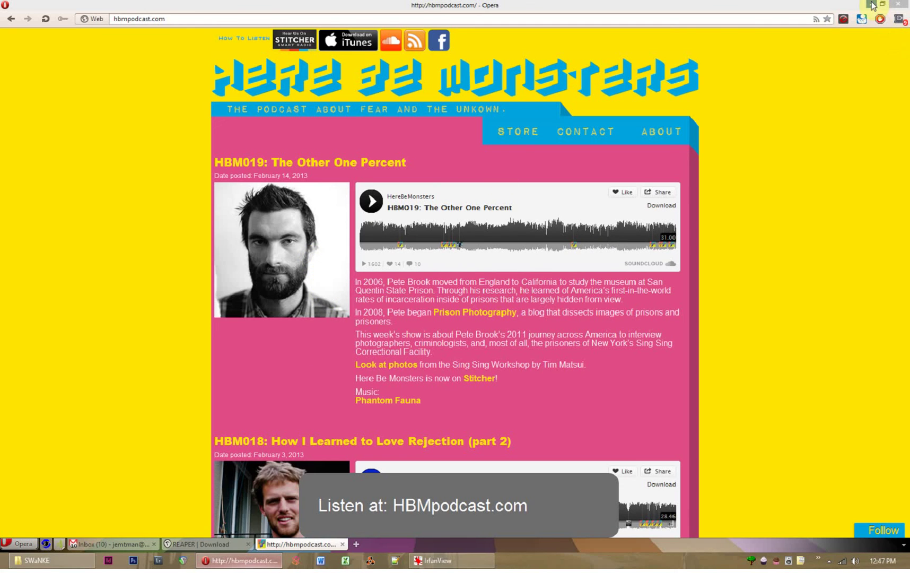
left_click(214, 544)
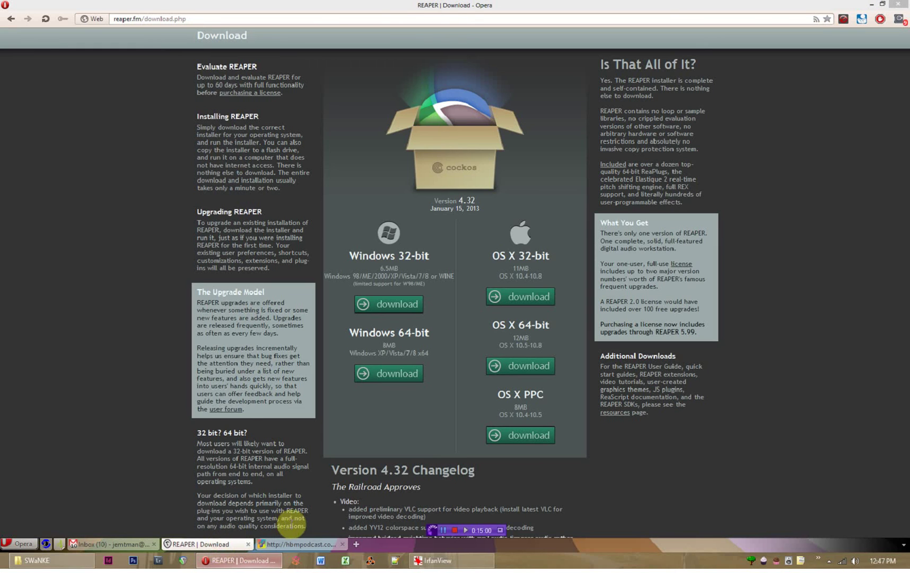